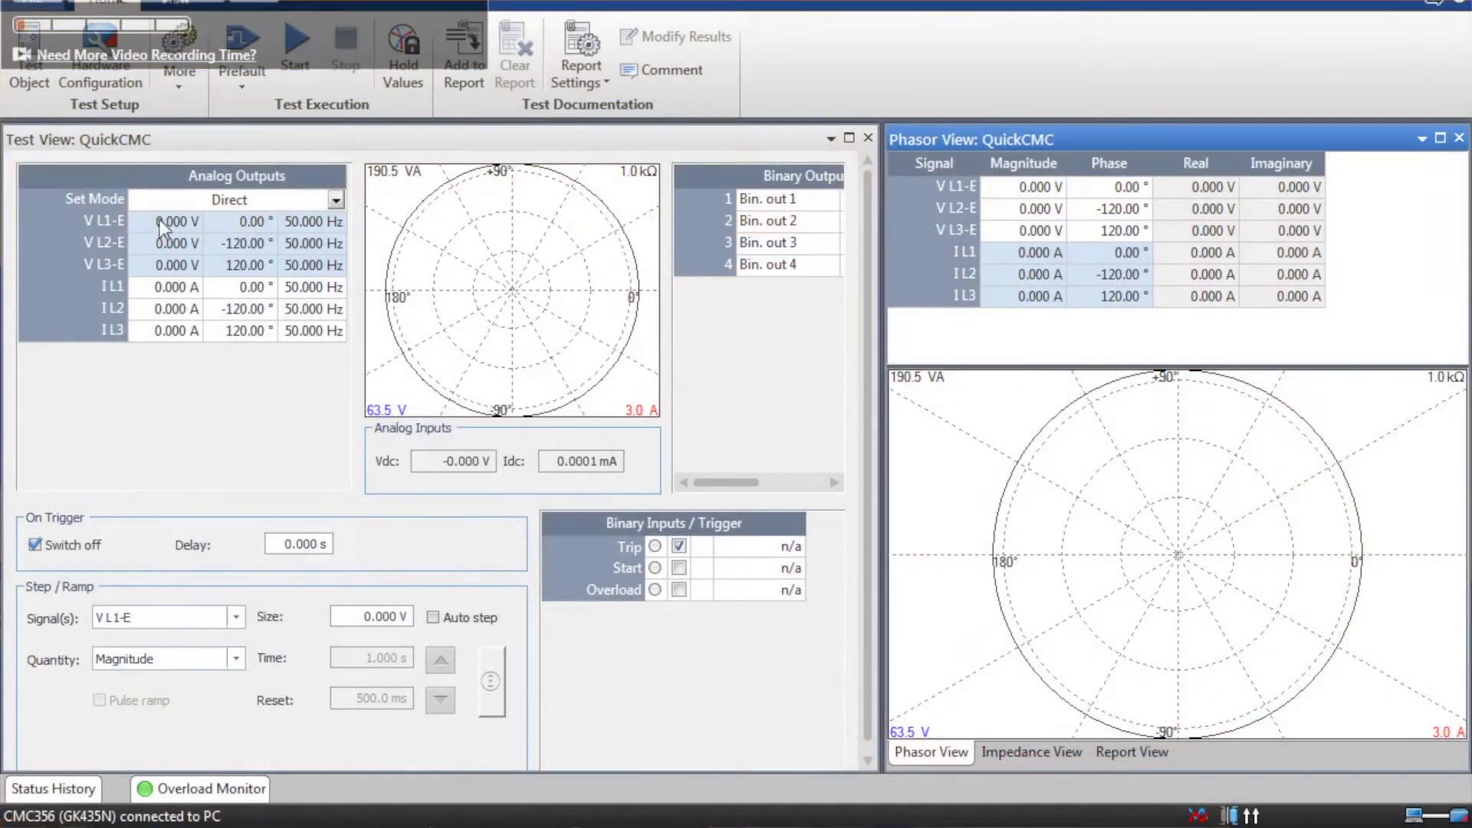
Set V L1-E to 63.5 V and apply Equal Magnitudes to all three phase voltages
left_click(153, 223)
left_click(153, 223)
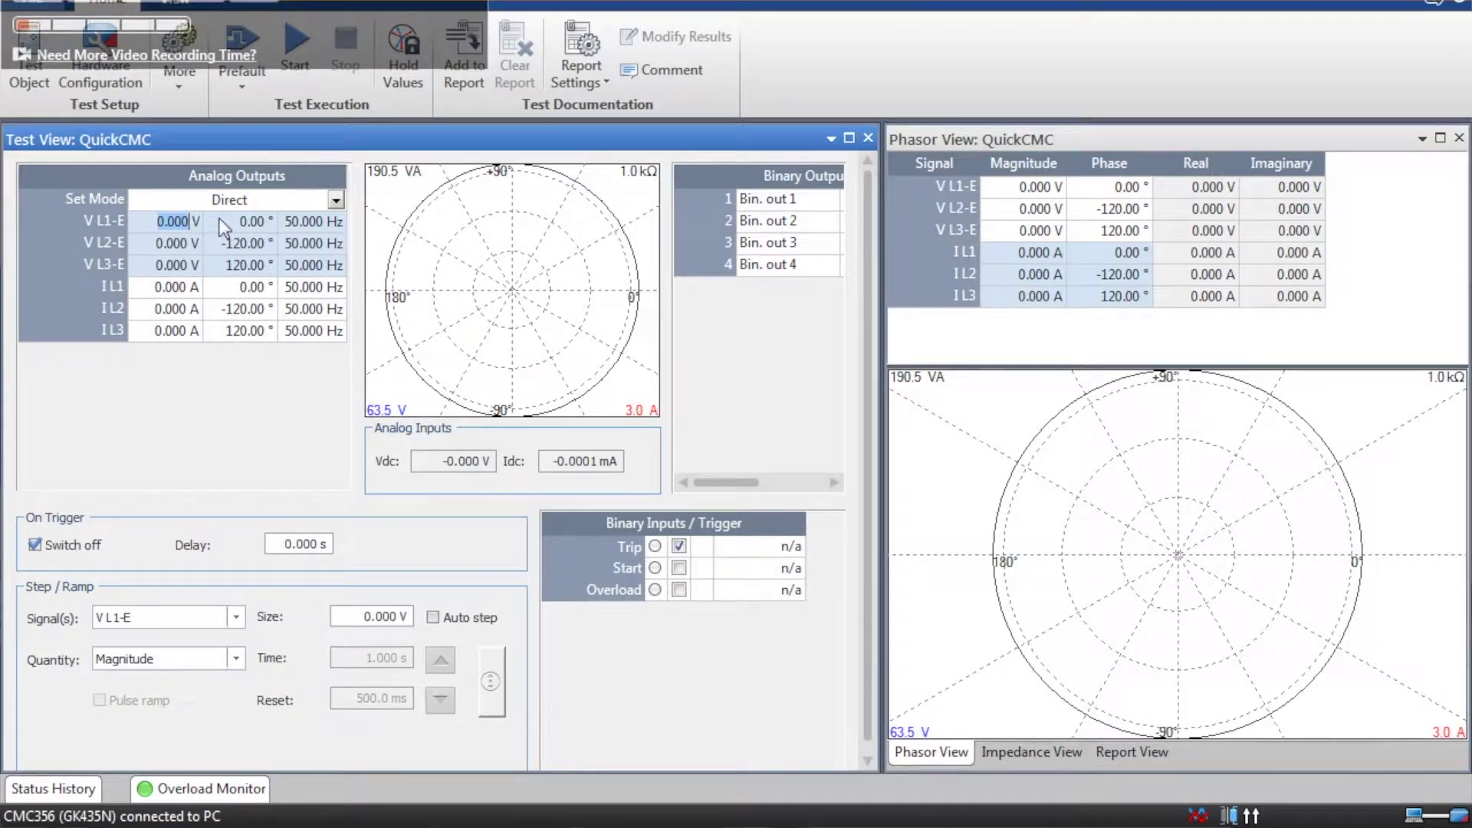
type("6")
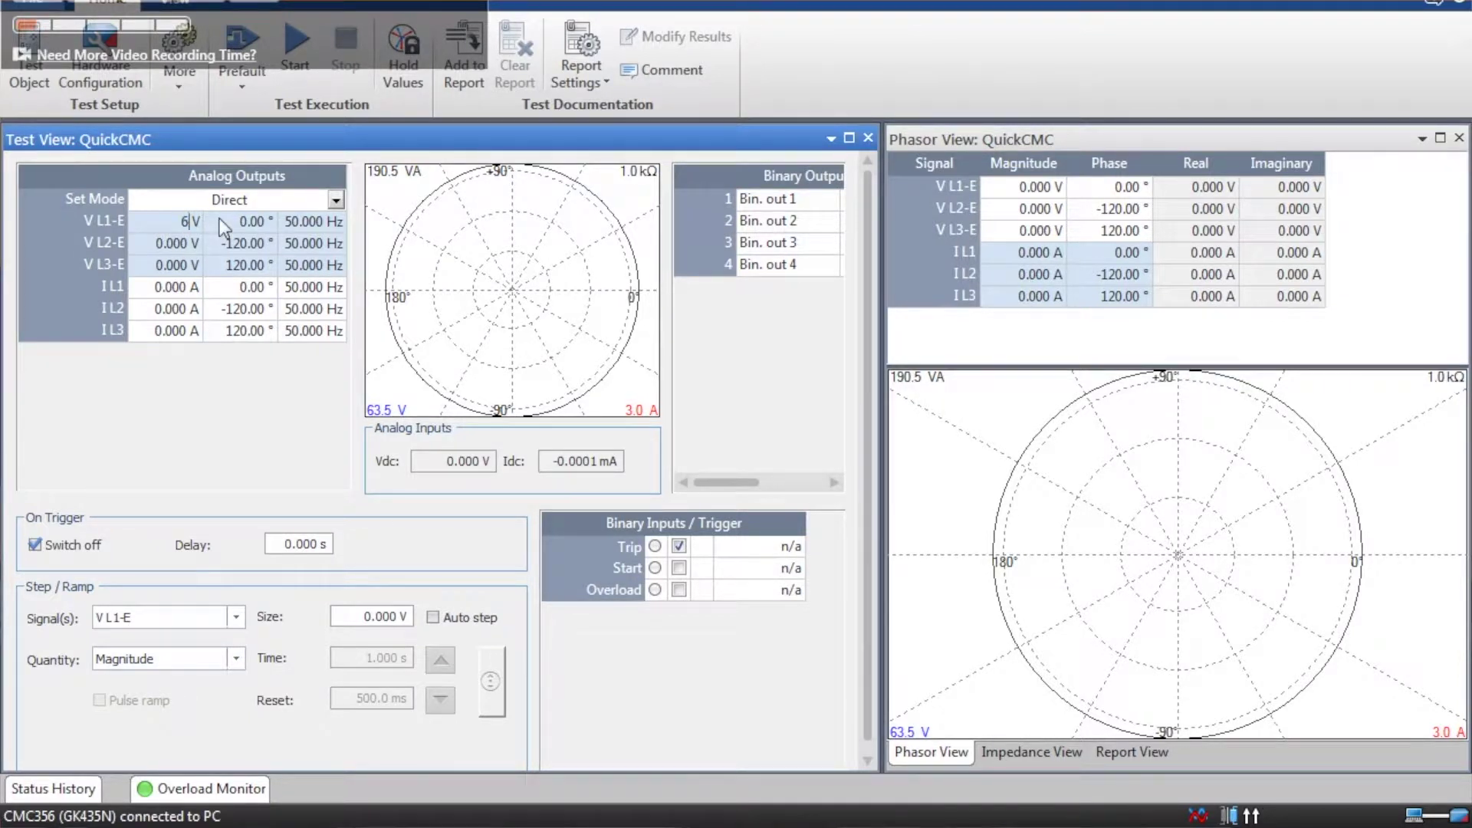
type("3.5")
right_click(154, 226)
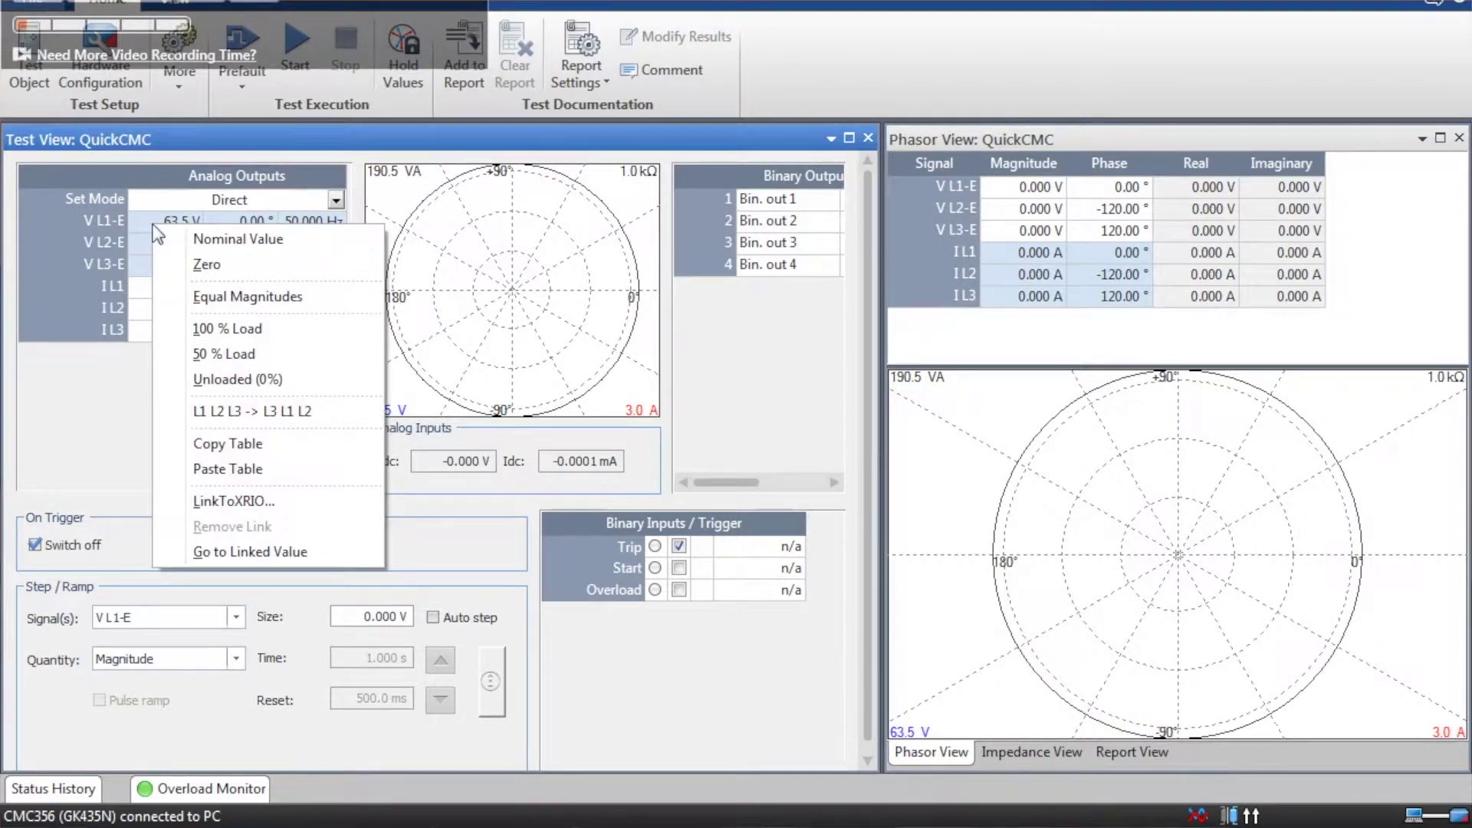
left_click(190, 297)
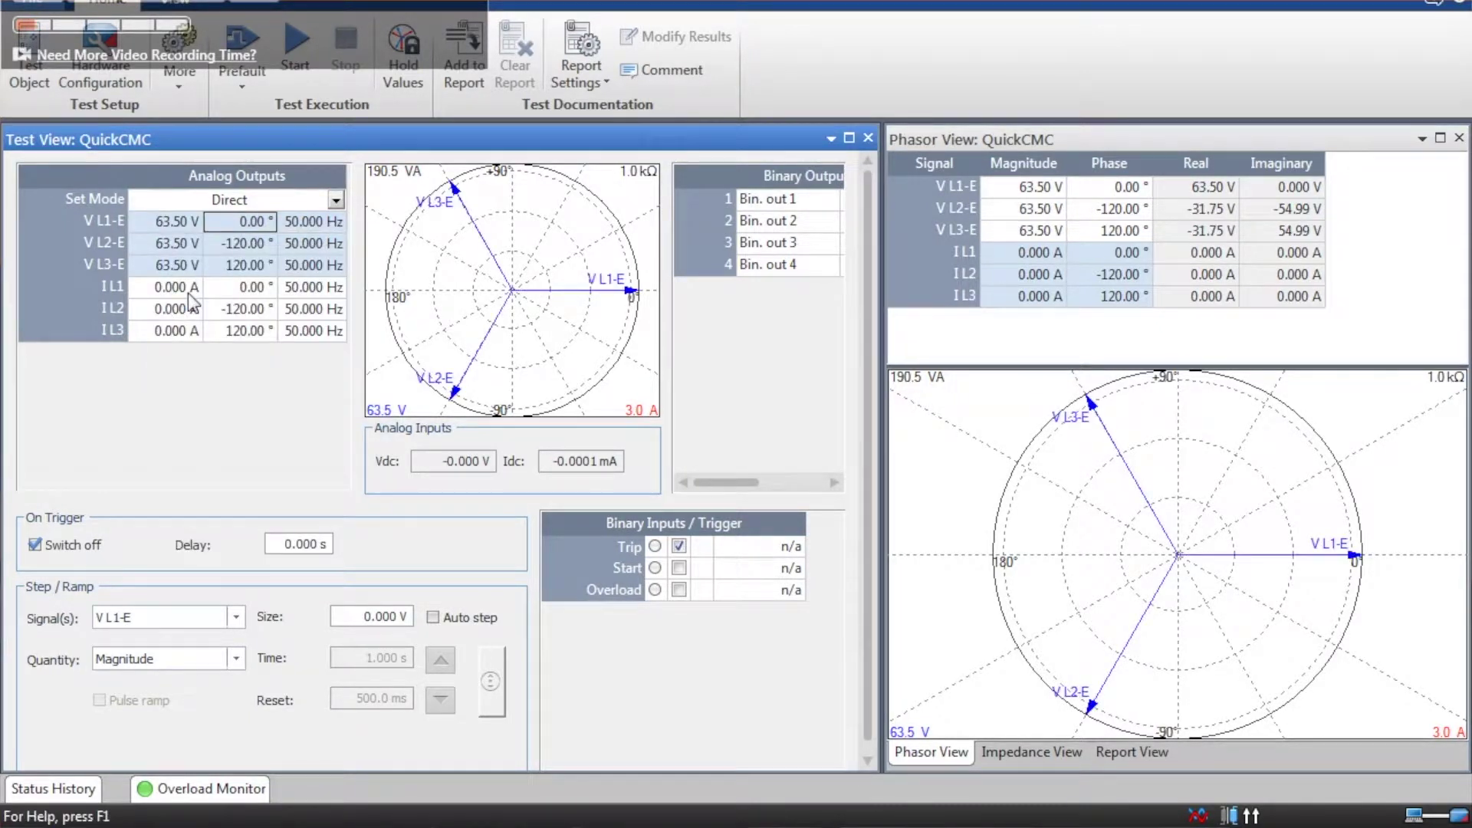
Enter current magnitudes of 3 A, 1.5 A and 2.5 A for I L1, I L2 and I L3
left_click(143, 292)
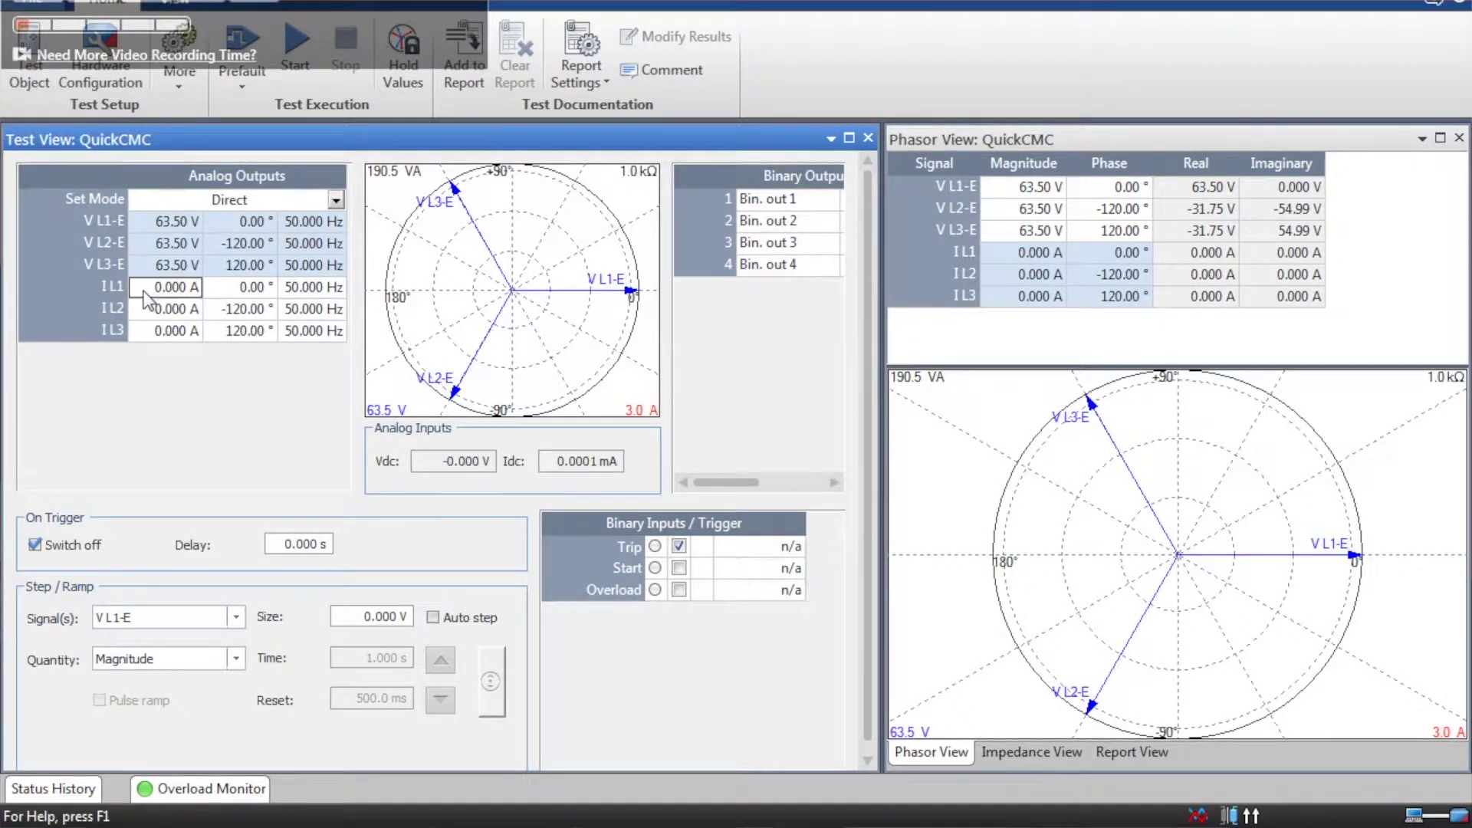
type("3")
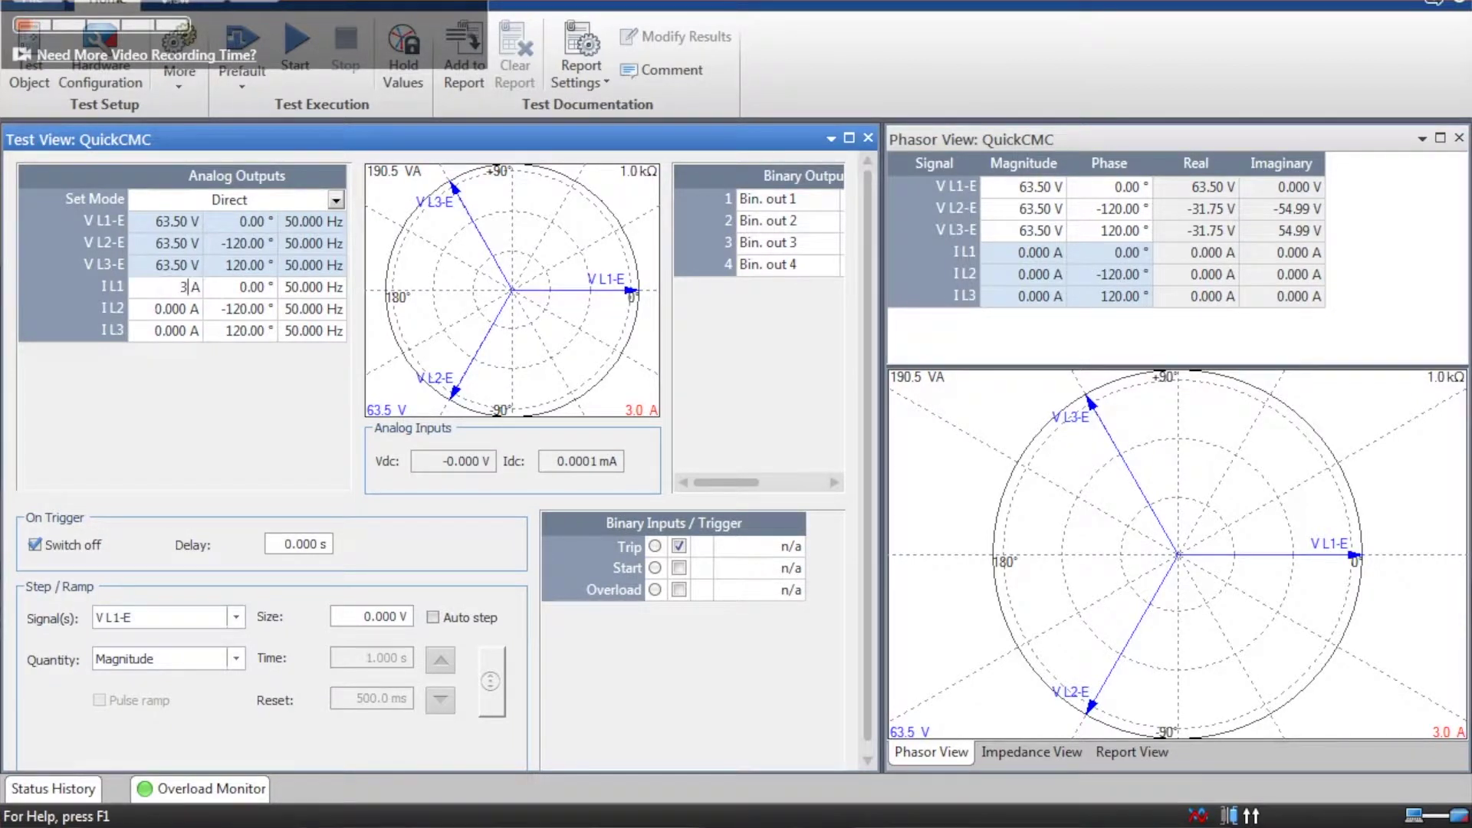
left_click(145, 311)
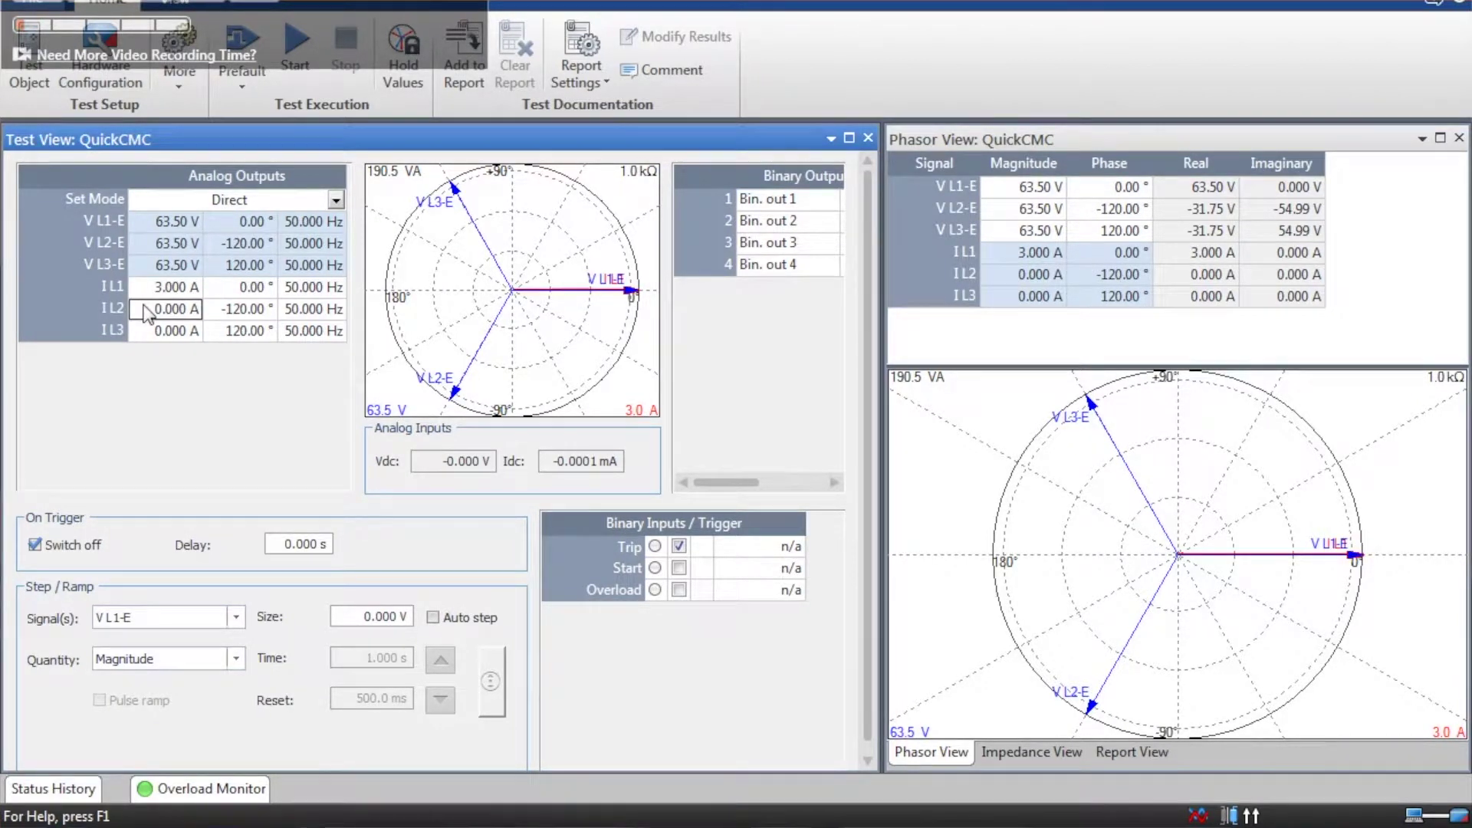
type("1.5")
left_click(151, 331)
type("2.")
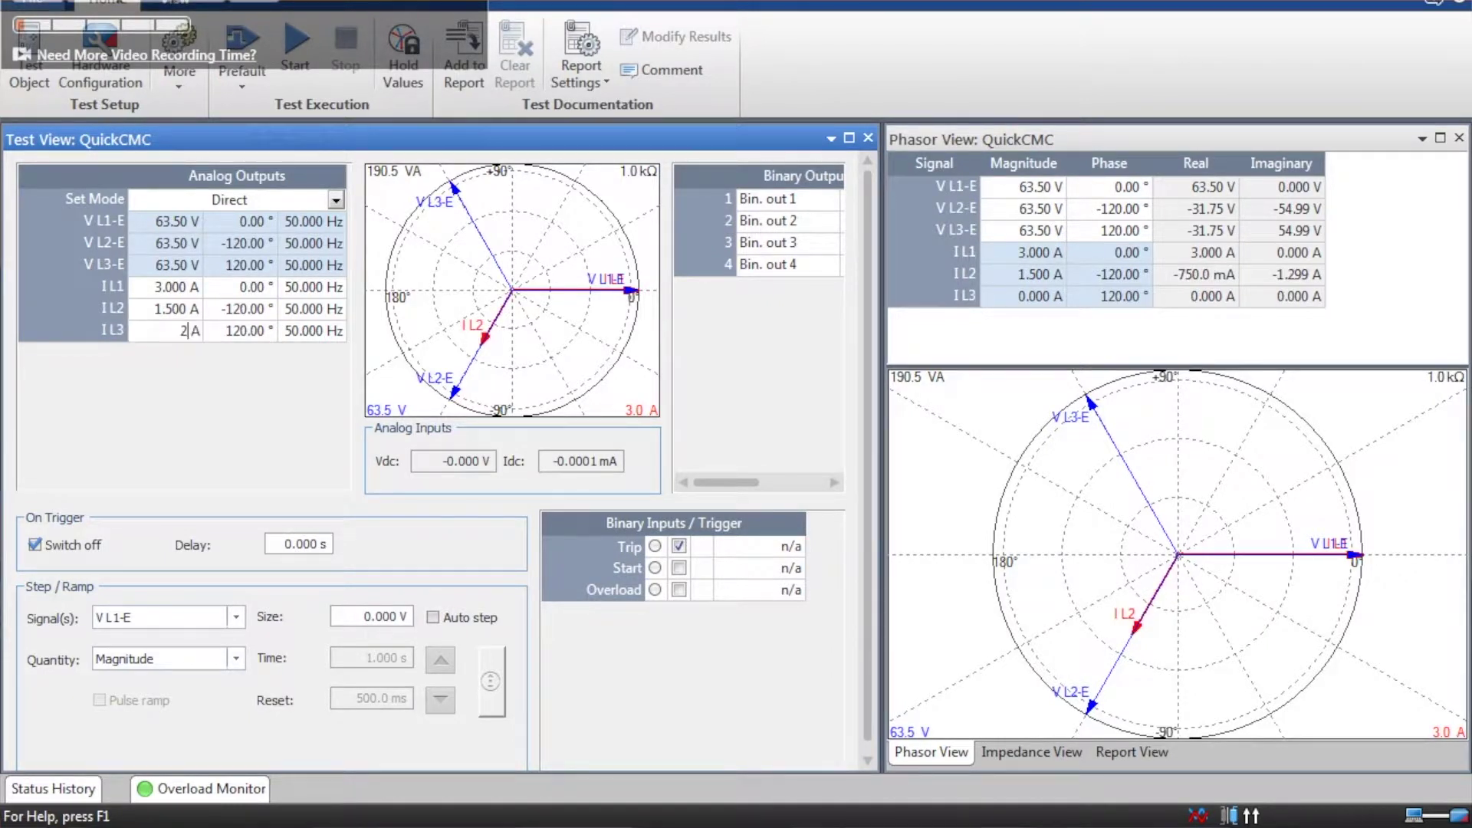
type("5")
key("Tab")
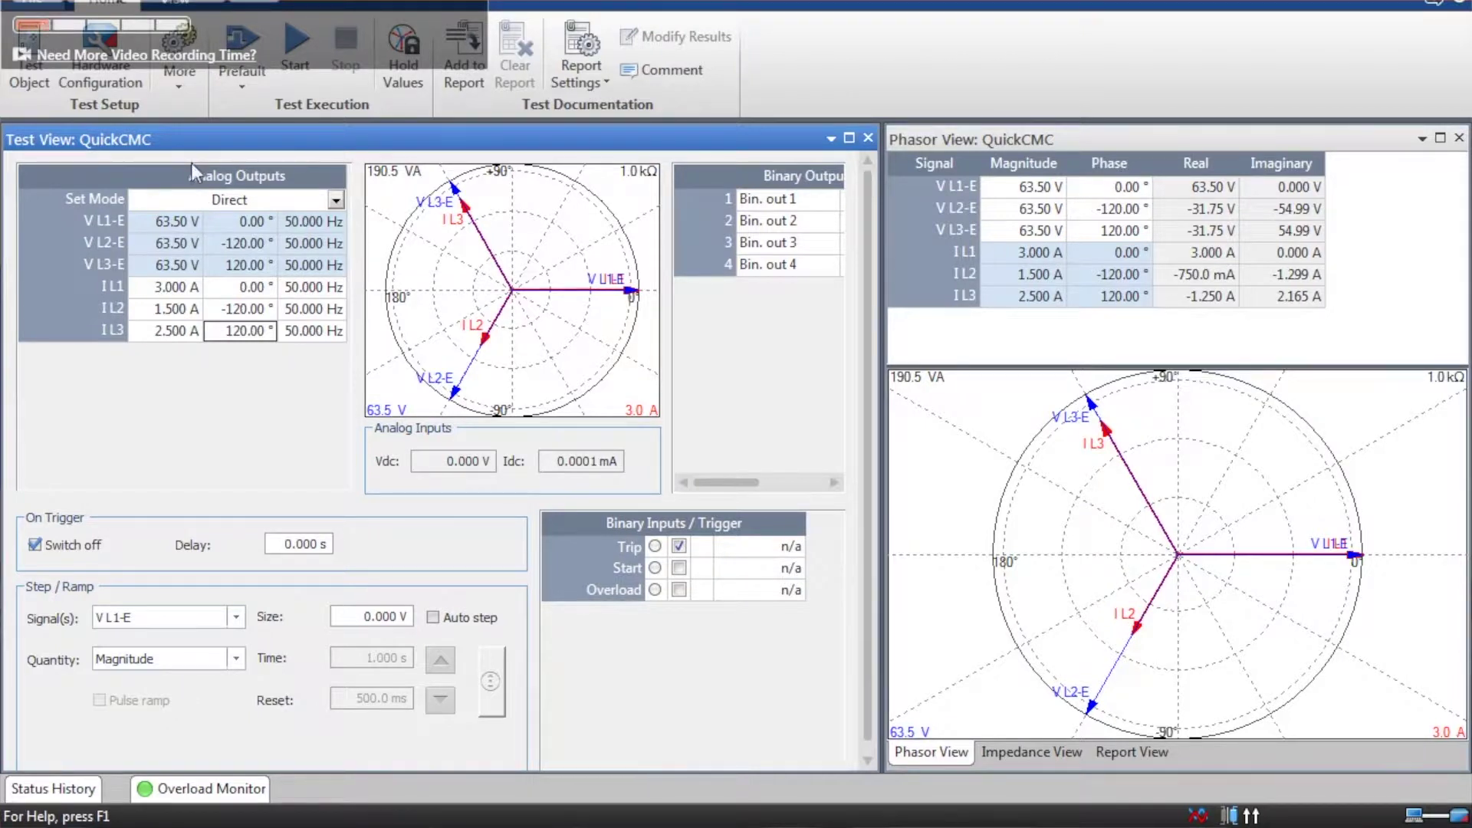
In Hardware Configuration, set the Trip and Start binary inputs to Not used and apply
left_click(123, 91)
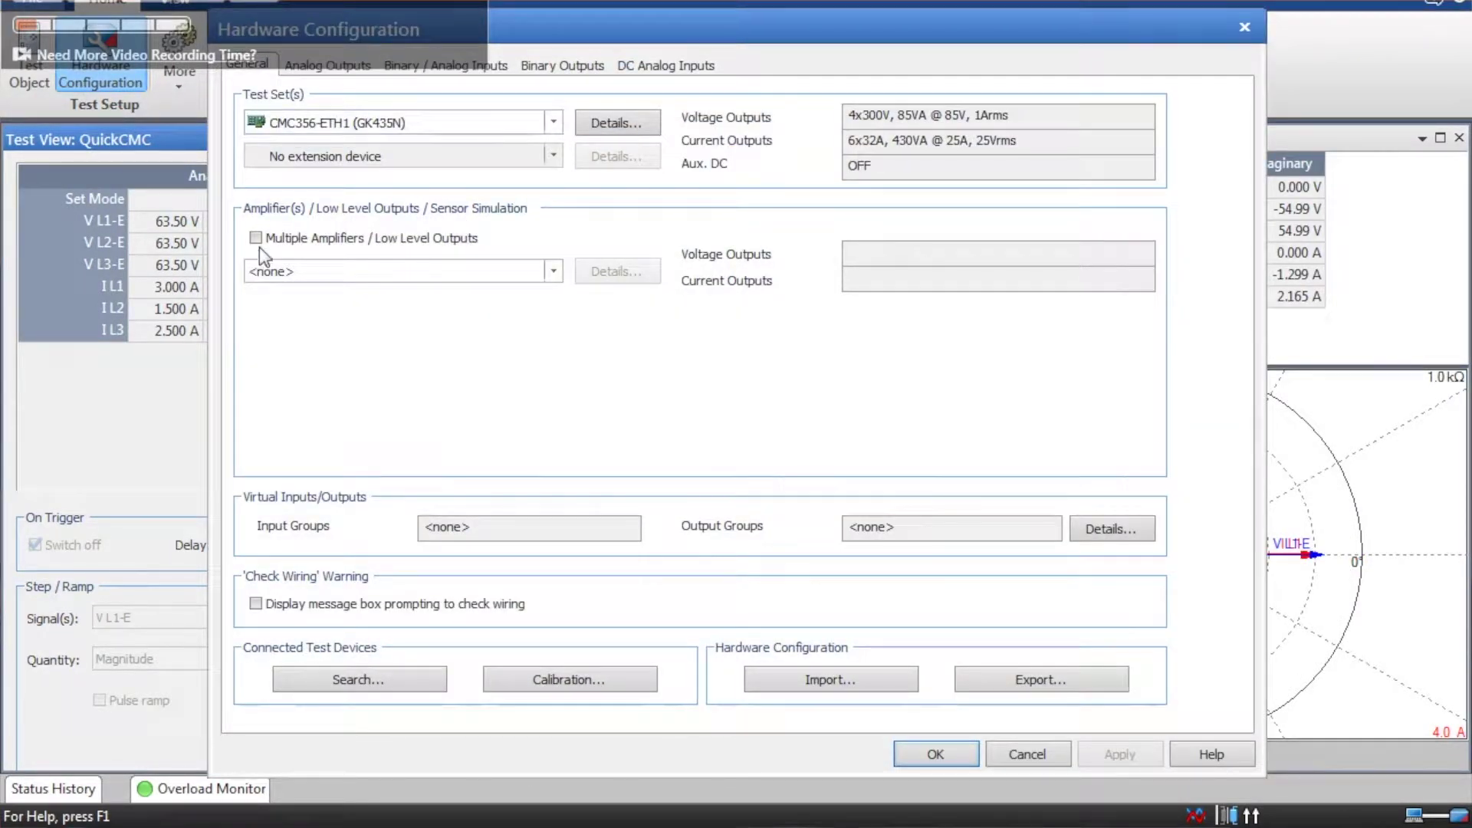
left_click(416, 72)
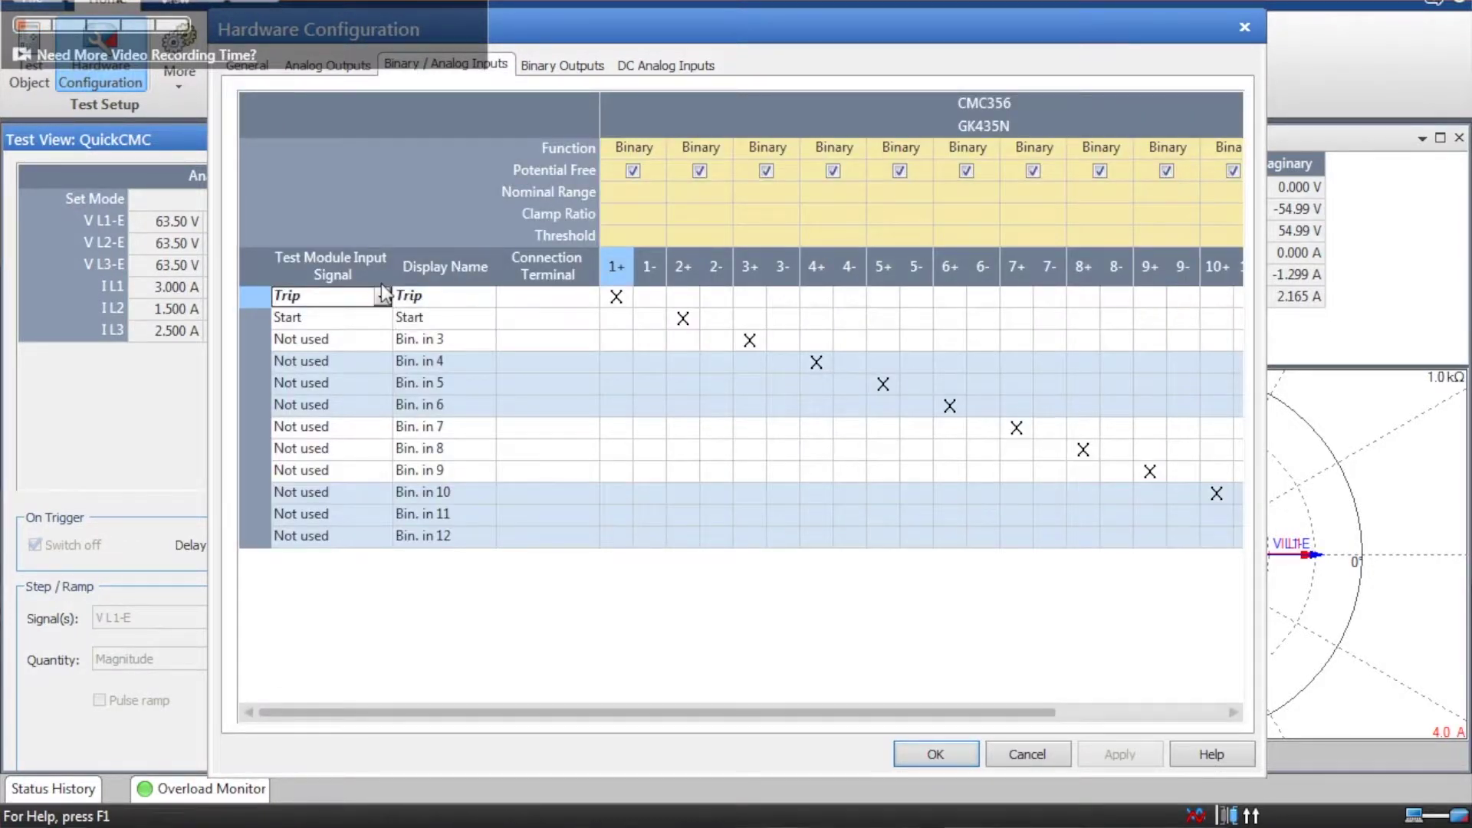
left_click(338, 310)
left_click(345, 297)
left_click(381, 297)
left_click(368, 334)
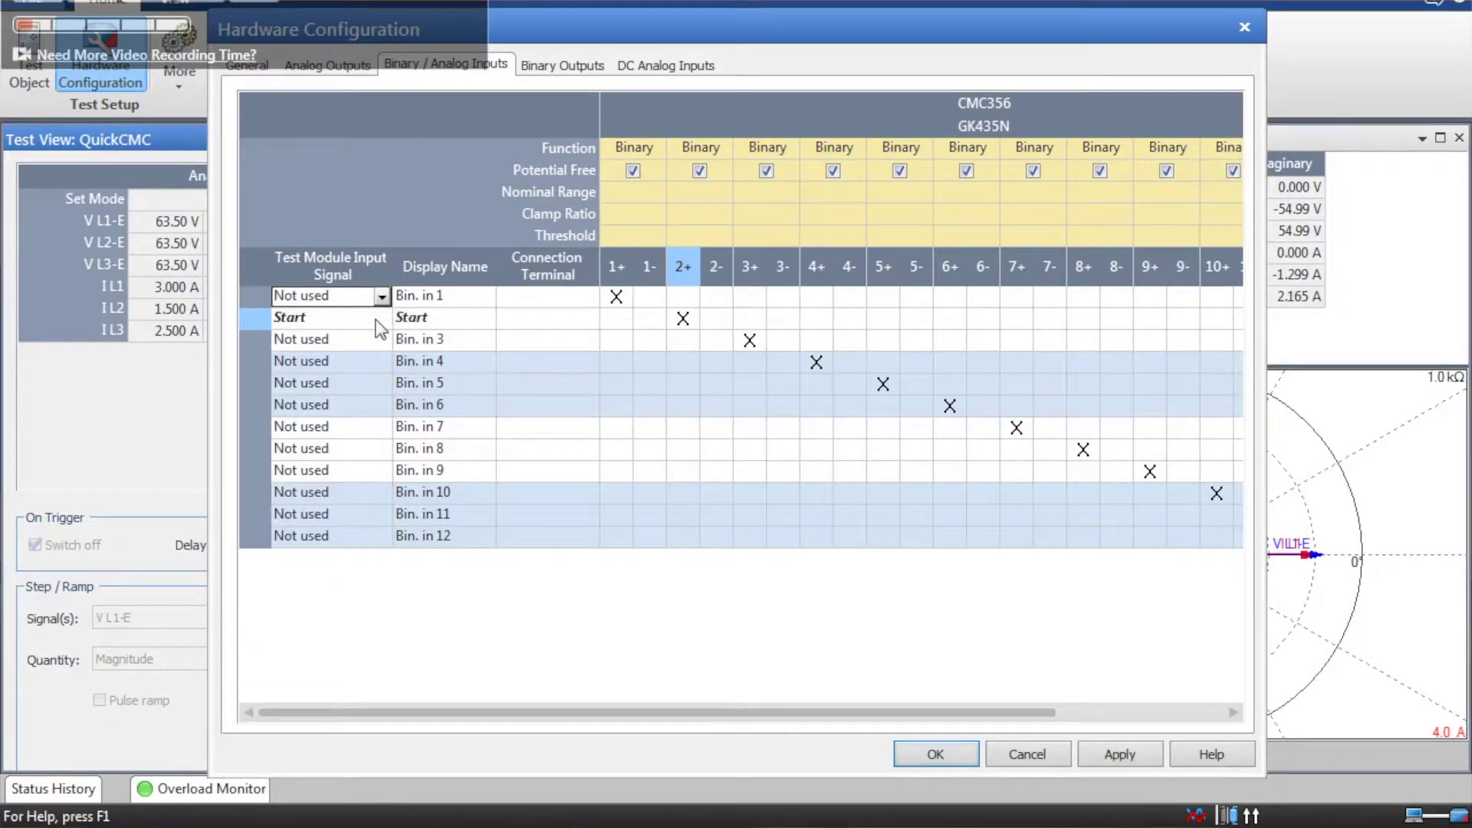
left_click(370, 319)
left_click(373, 343)
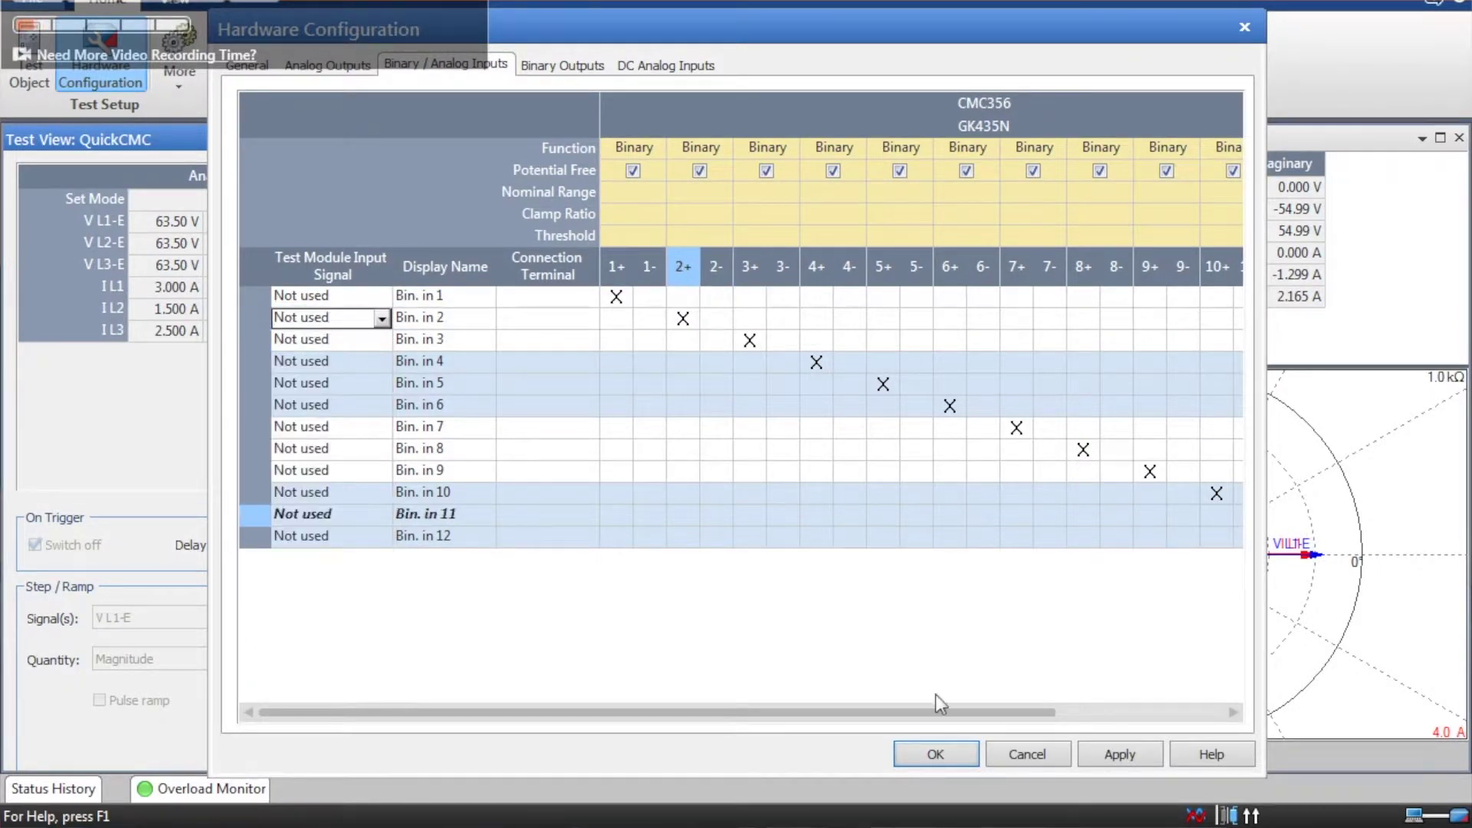
left_click(1092, 755)
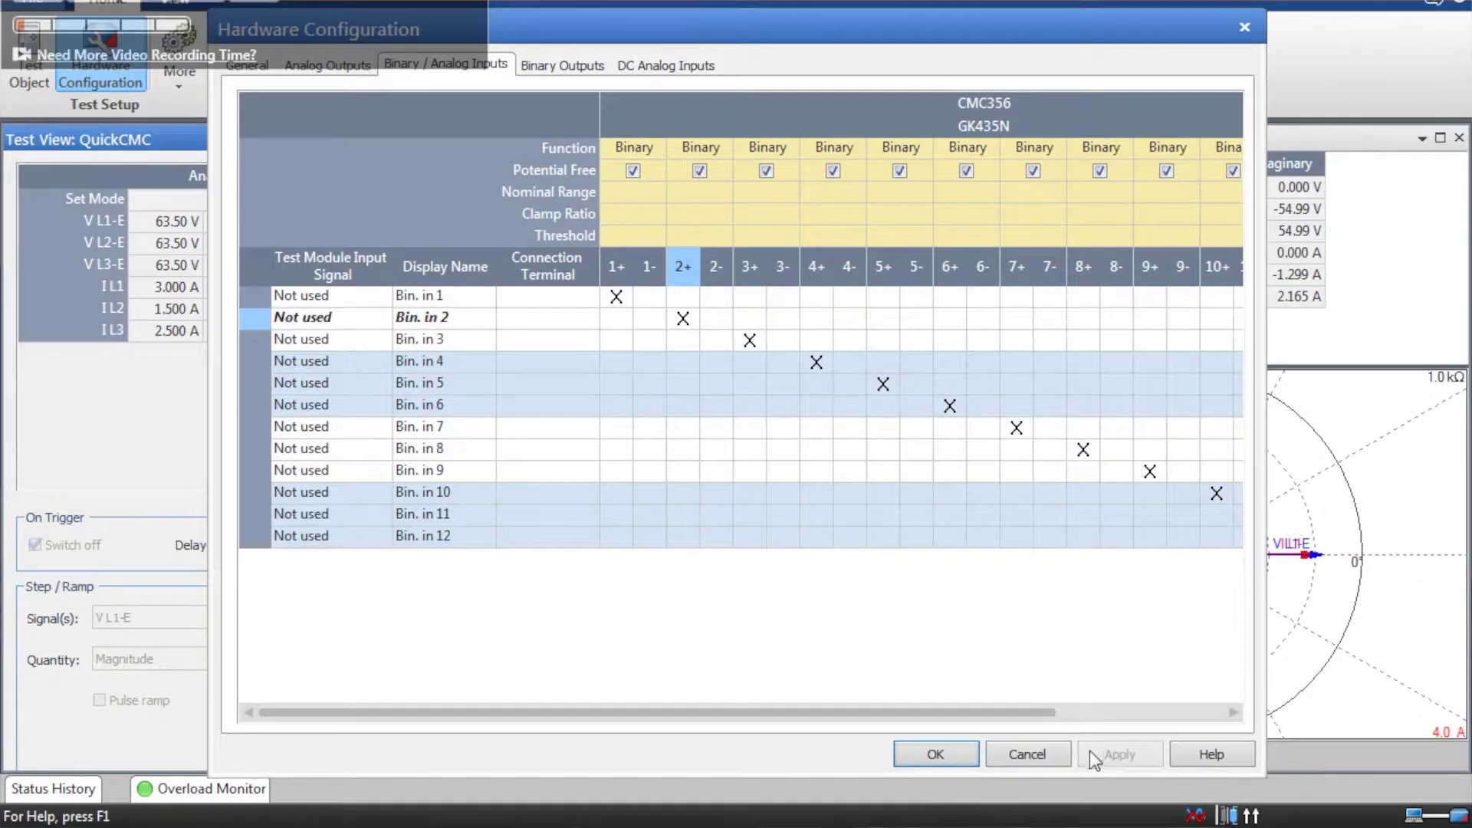
left_click(949, 762)
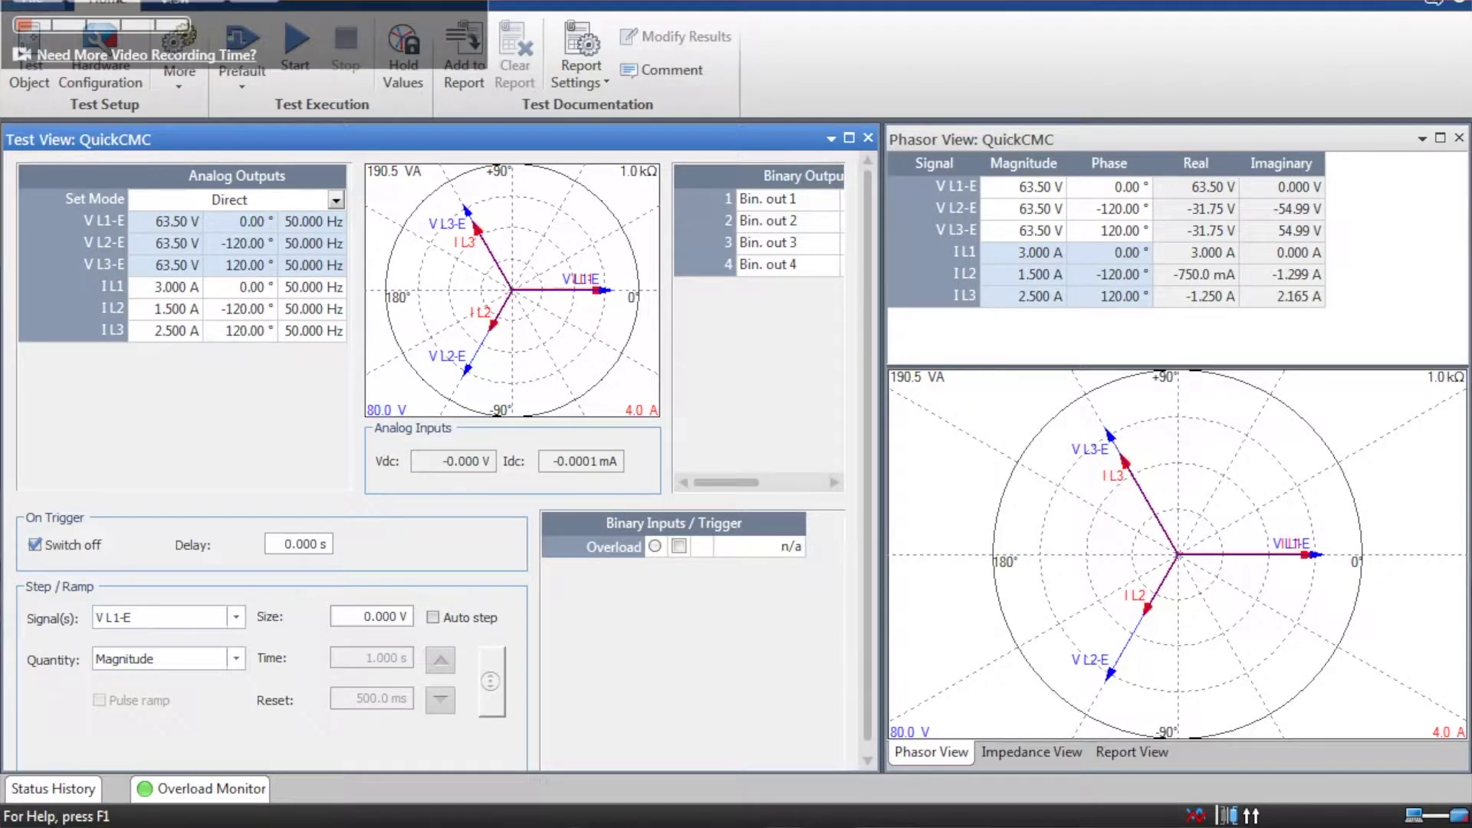
Close QuickCMC and launch EnerLyzer for CMC 256/356
key("alt+F4")
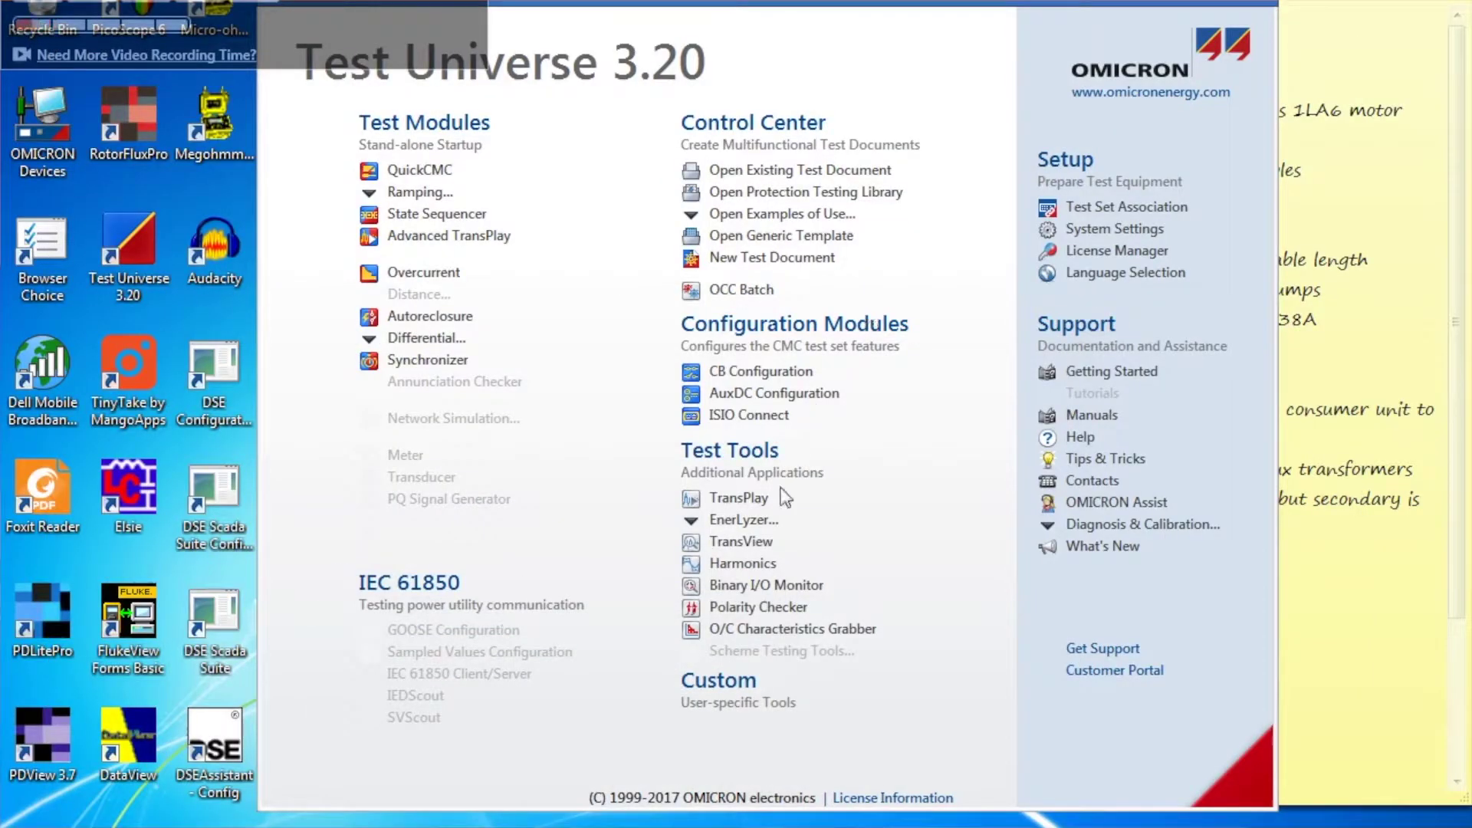
left_click(740, 520)
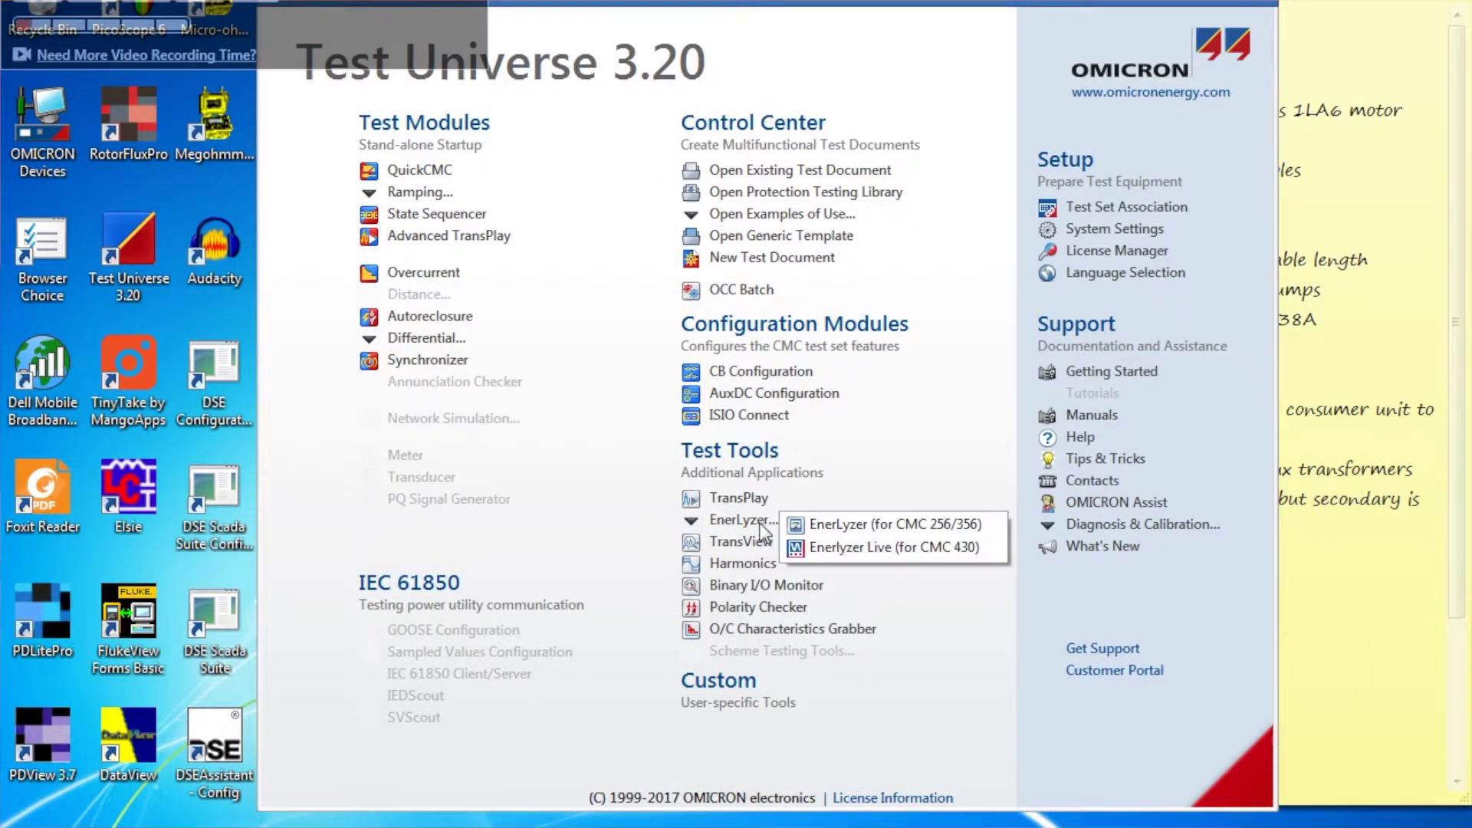
left_click(831, 527)
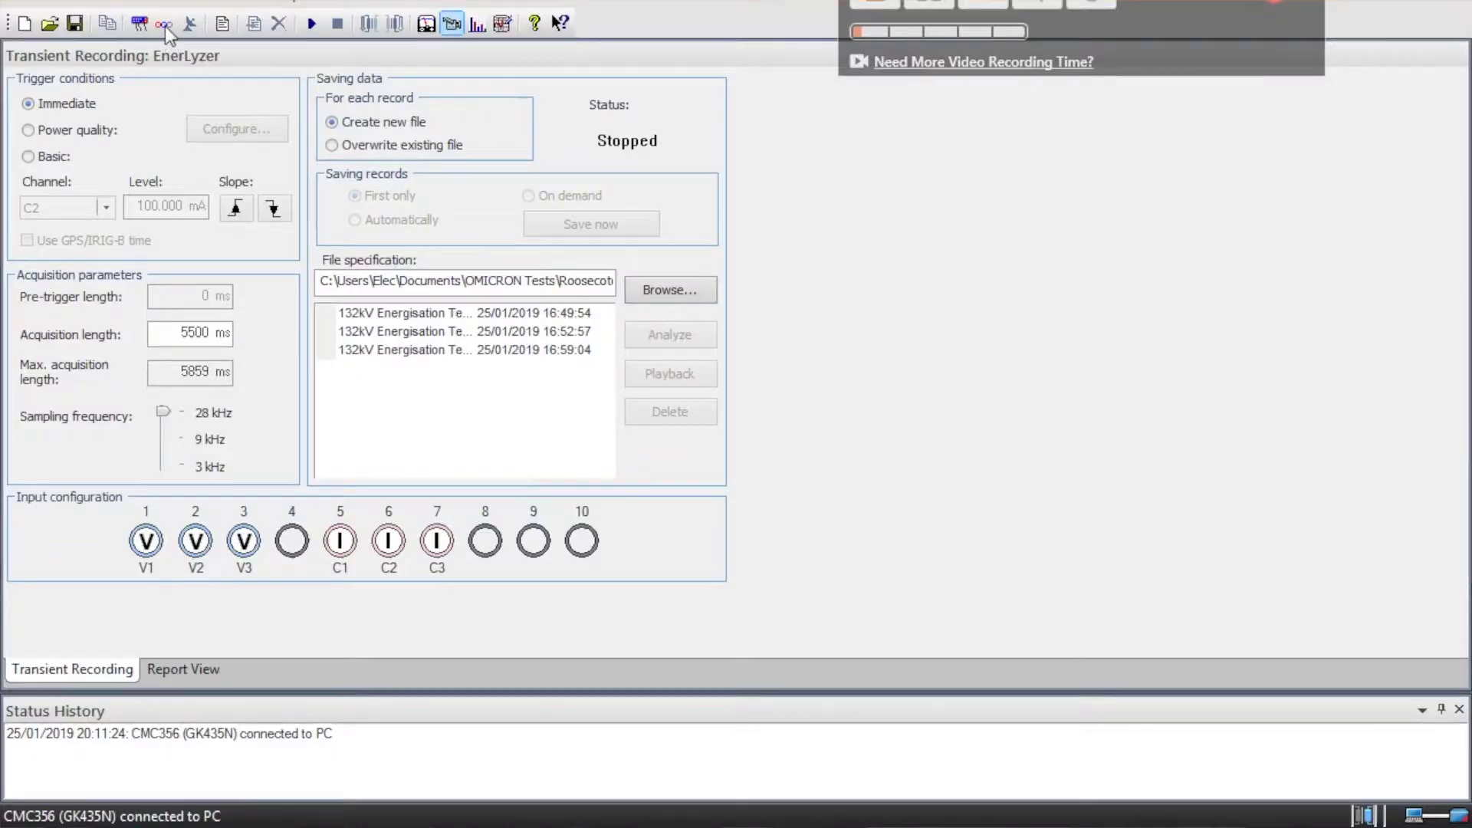
left_click(164, 26)
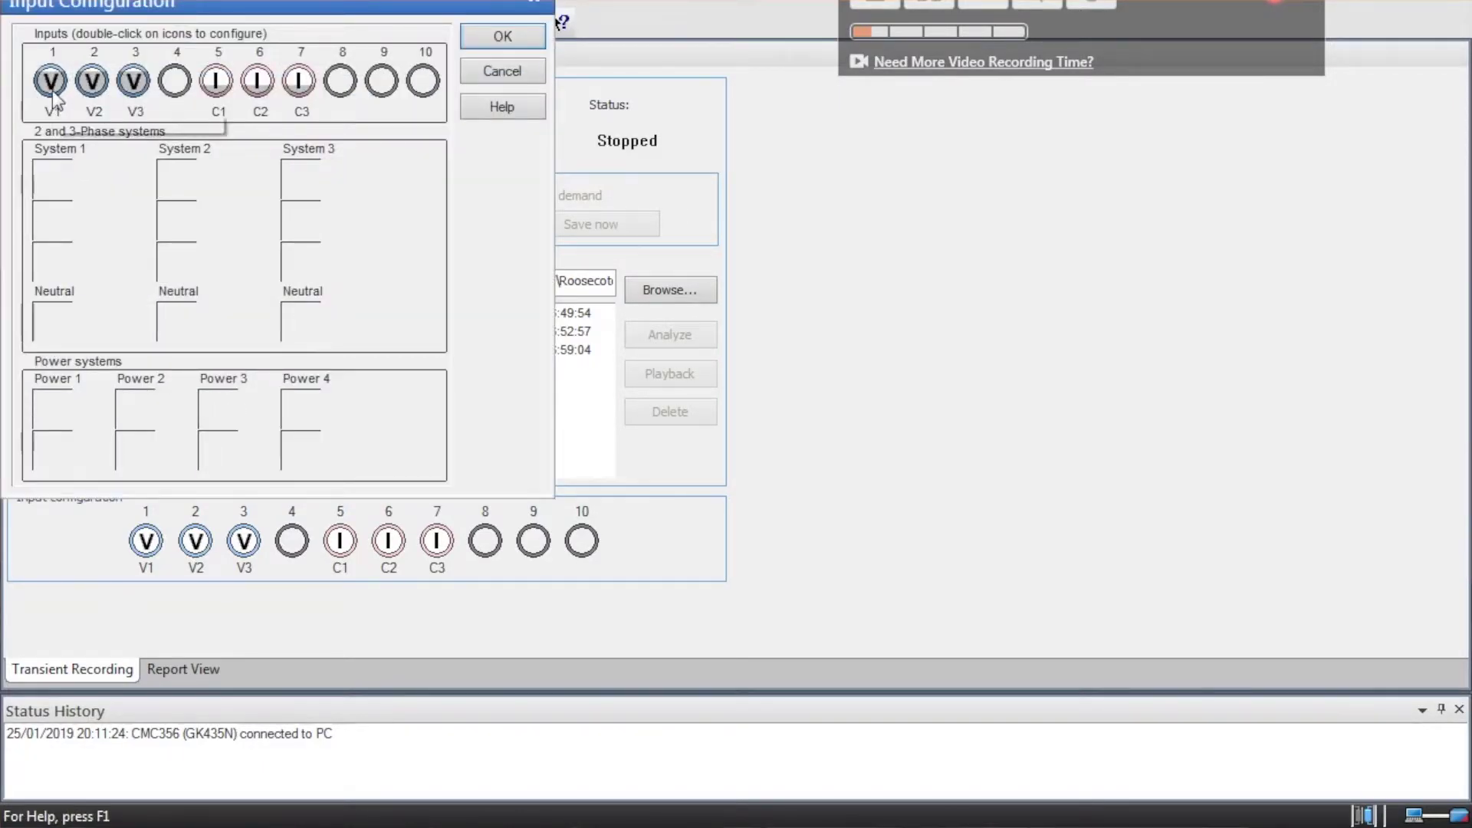
In input V1's settings, enter 132000 V primary and 110 V secondary as the transformer ratio
left_click(50, 86)
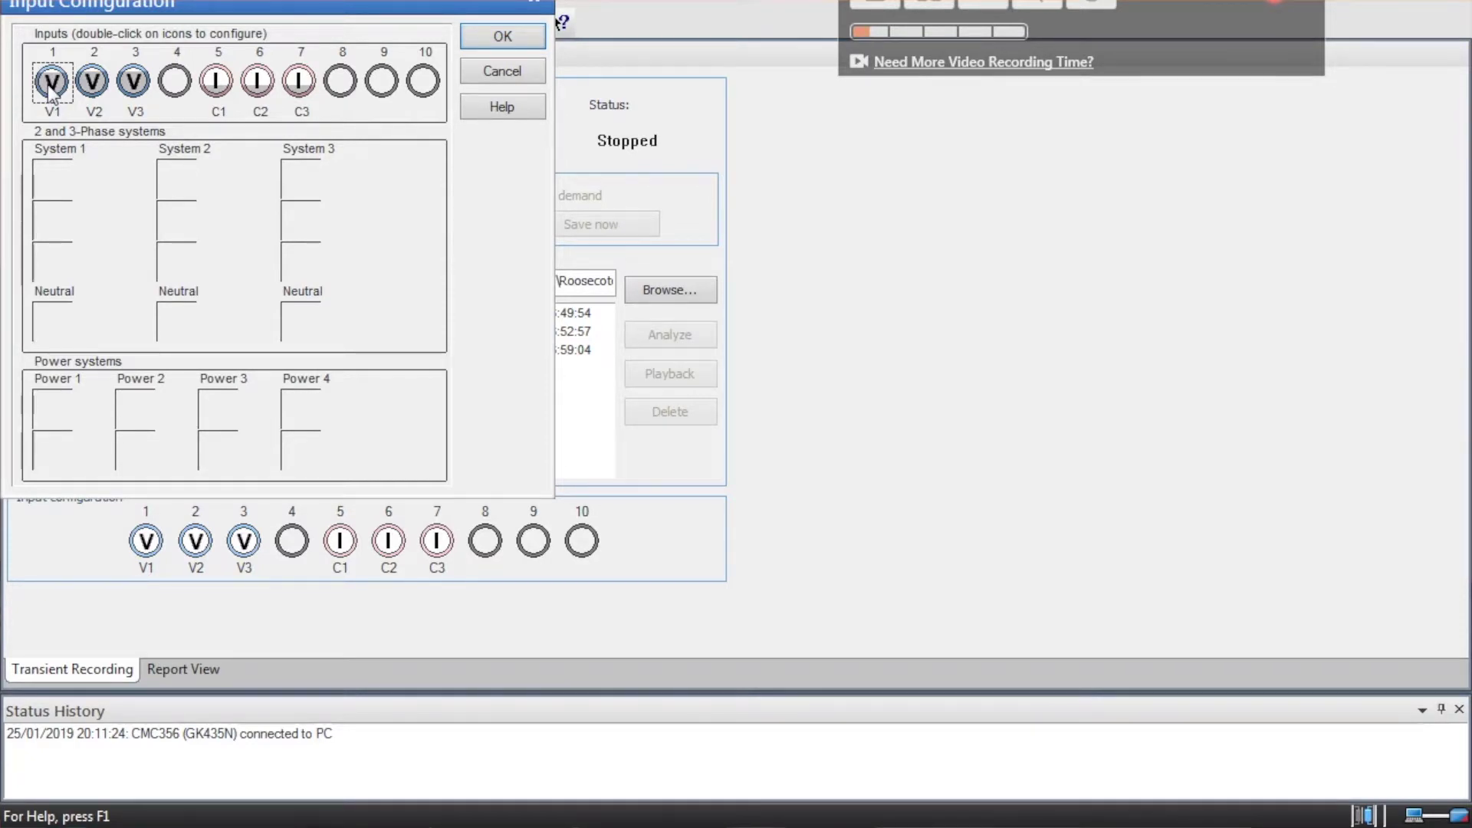
double_click(50, 86)
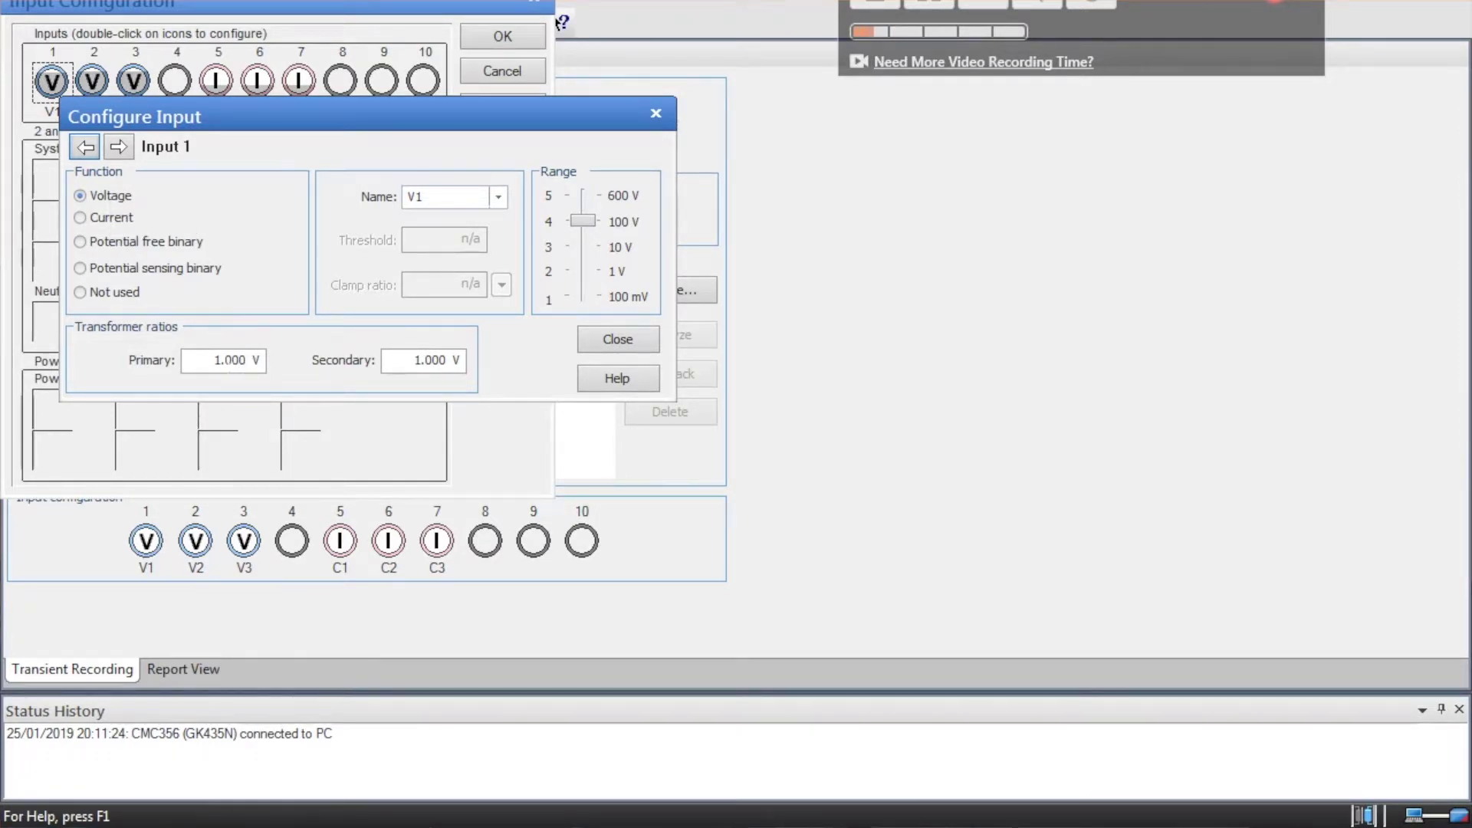
double_click(230, 359)
type("13")
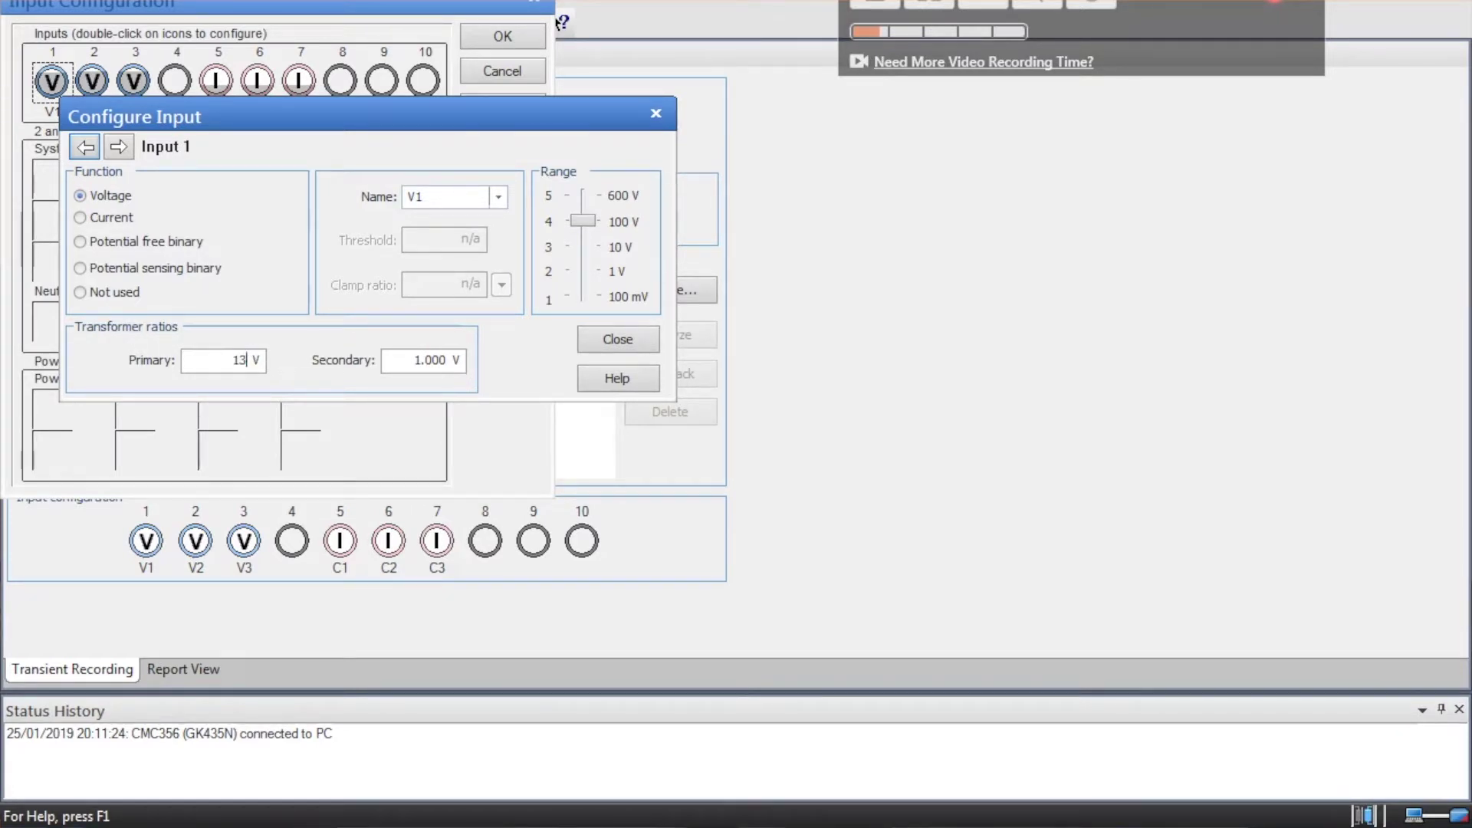
type("200")
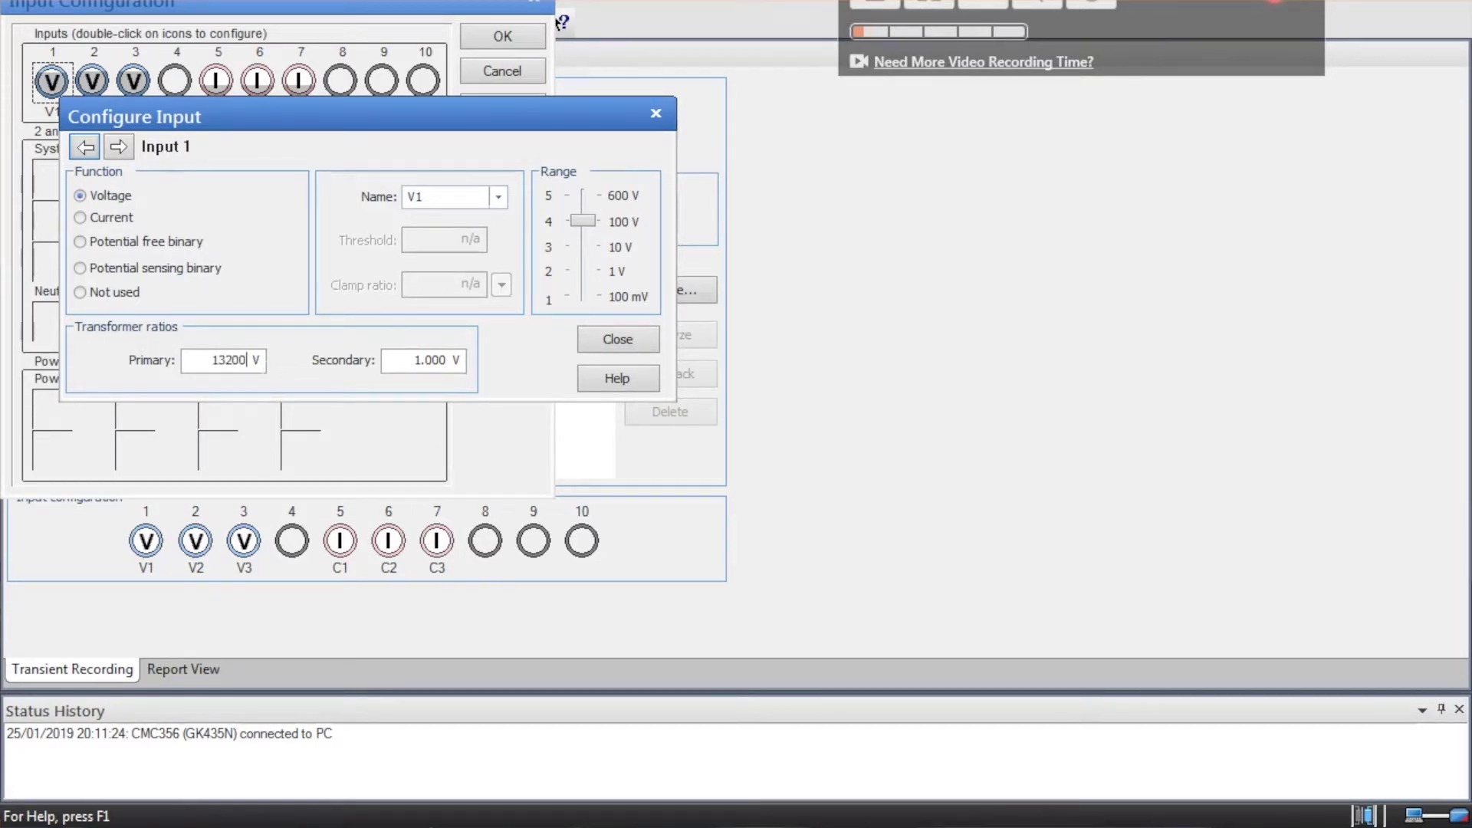
type("0")
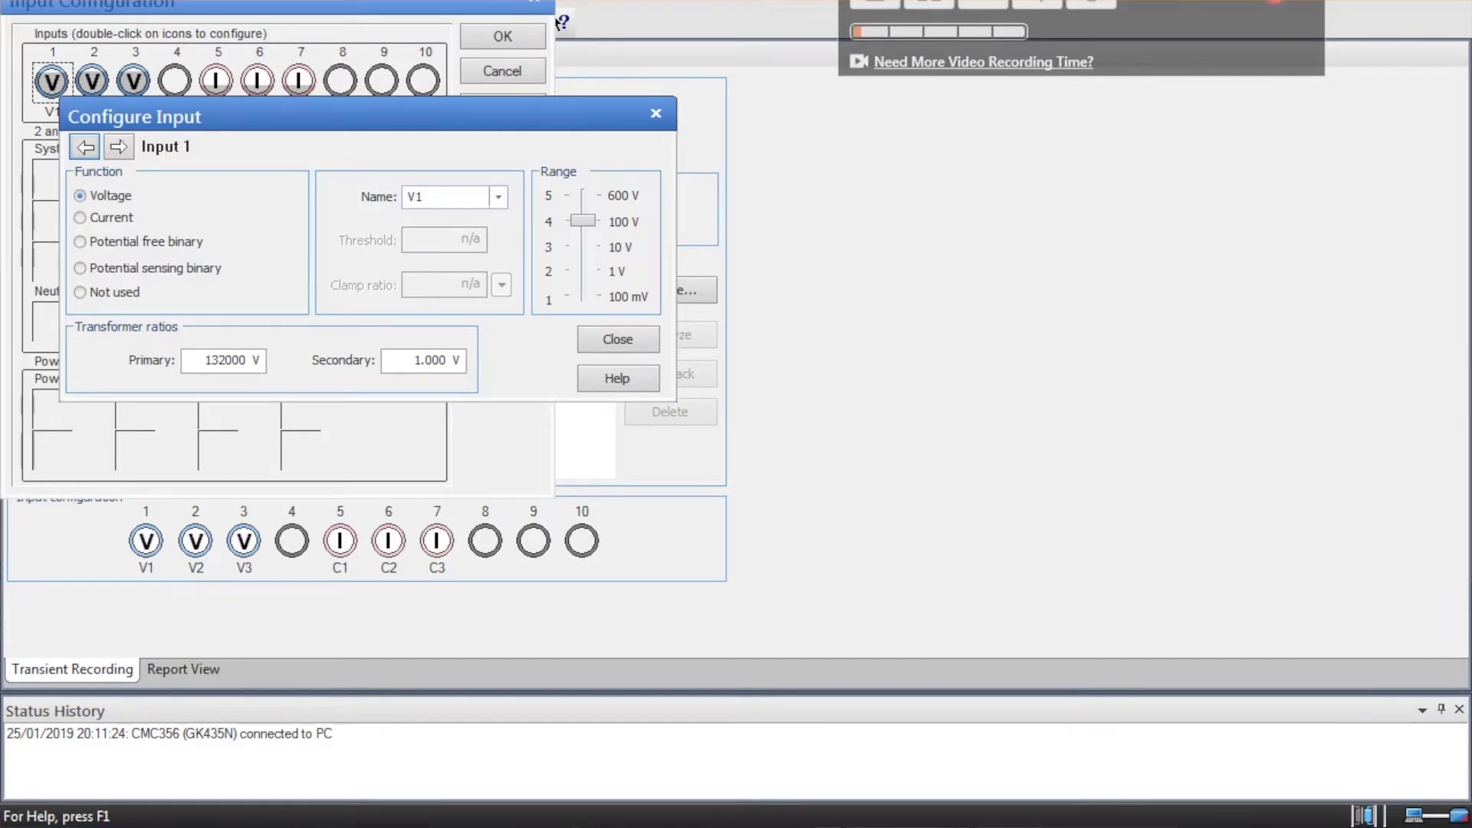
key("Tab")
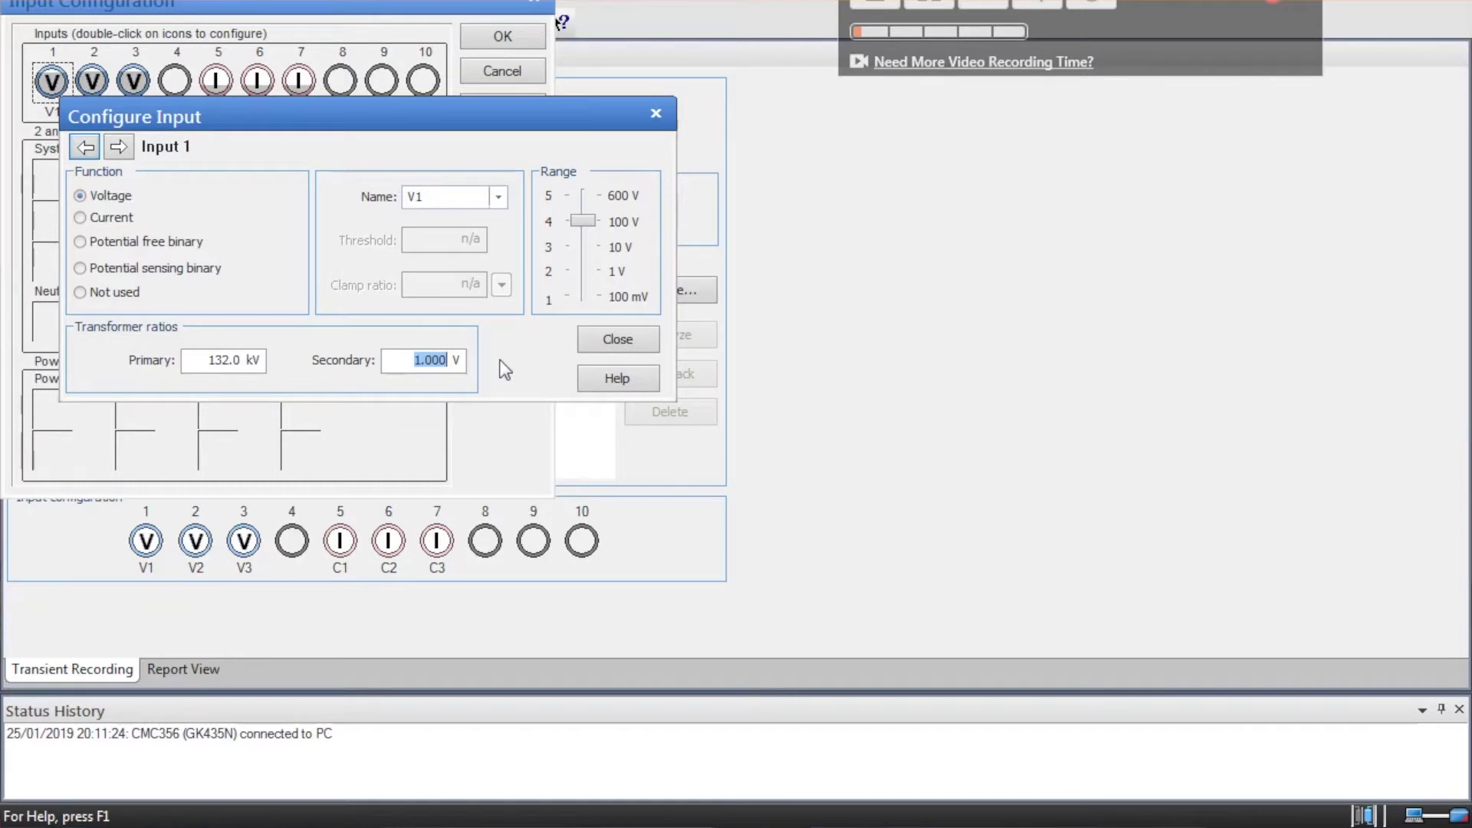
type("110")
key("Tab")
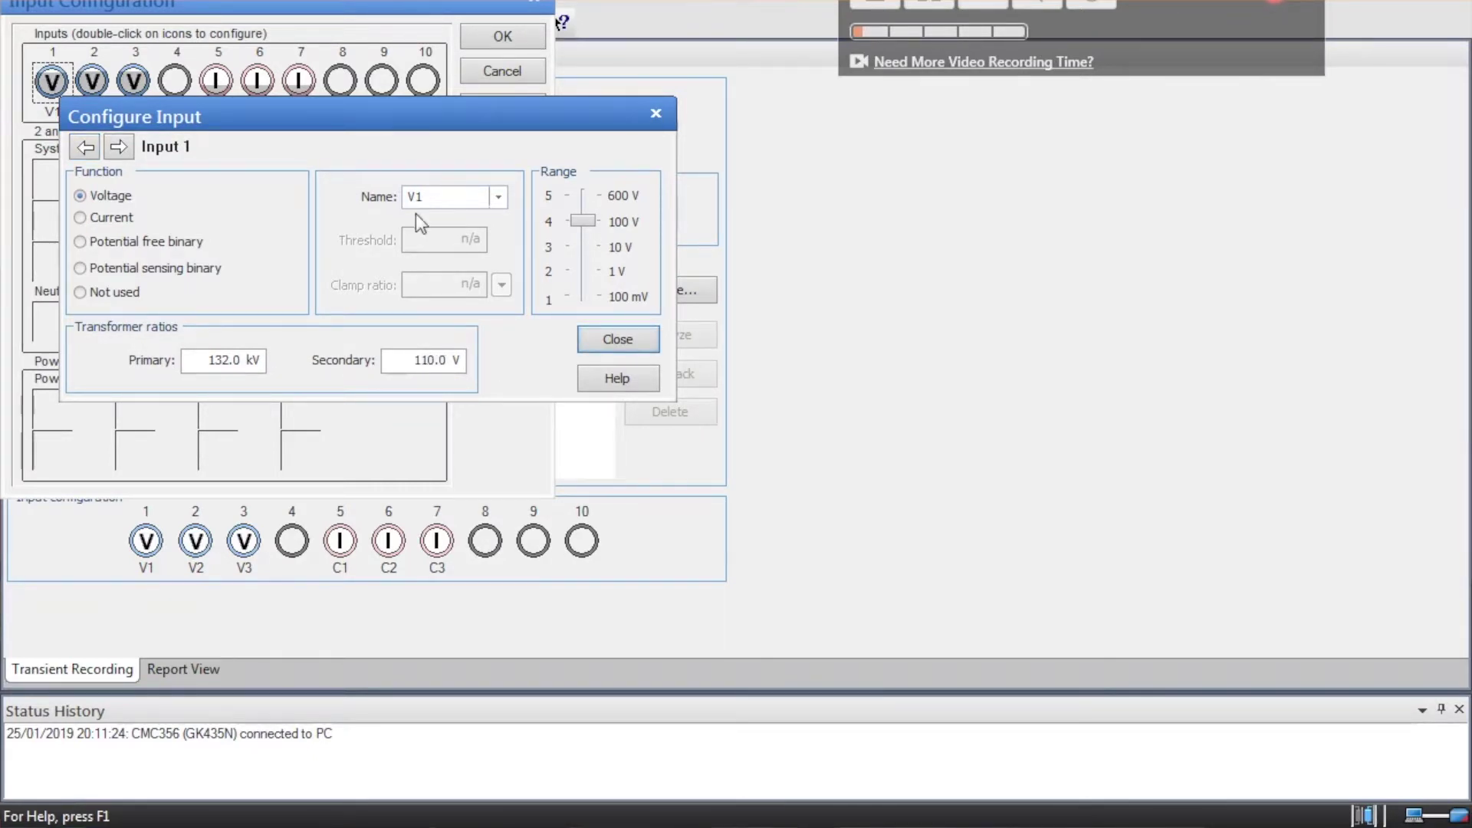
Step forward to current input C1 and set its transformer ratio to 1 kA primary, 5 A secondary
left_click(128, 146)
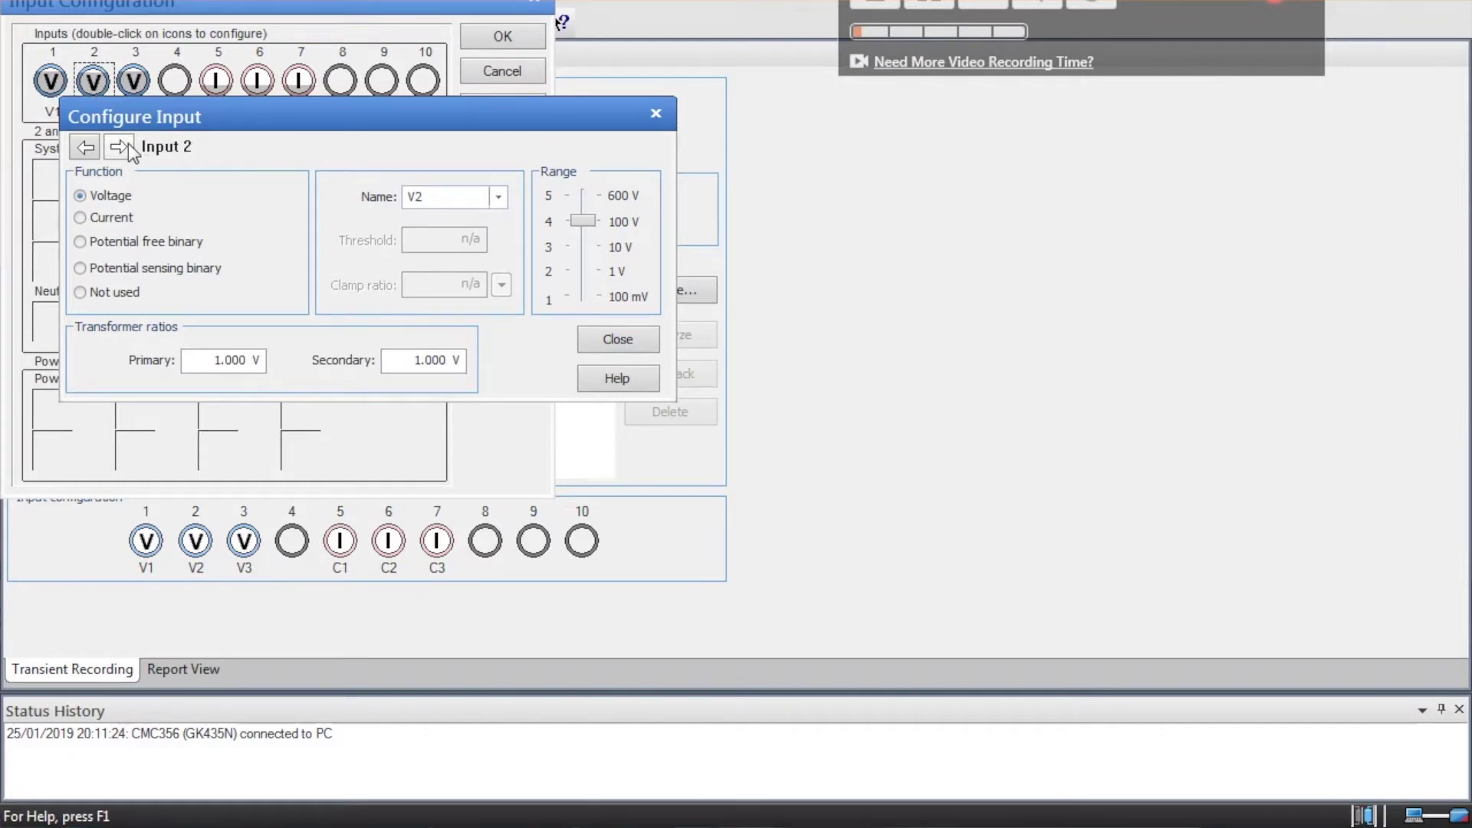
left_click_drag(214, 360, 253, 359)
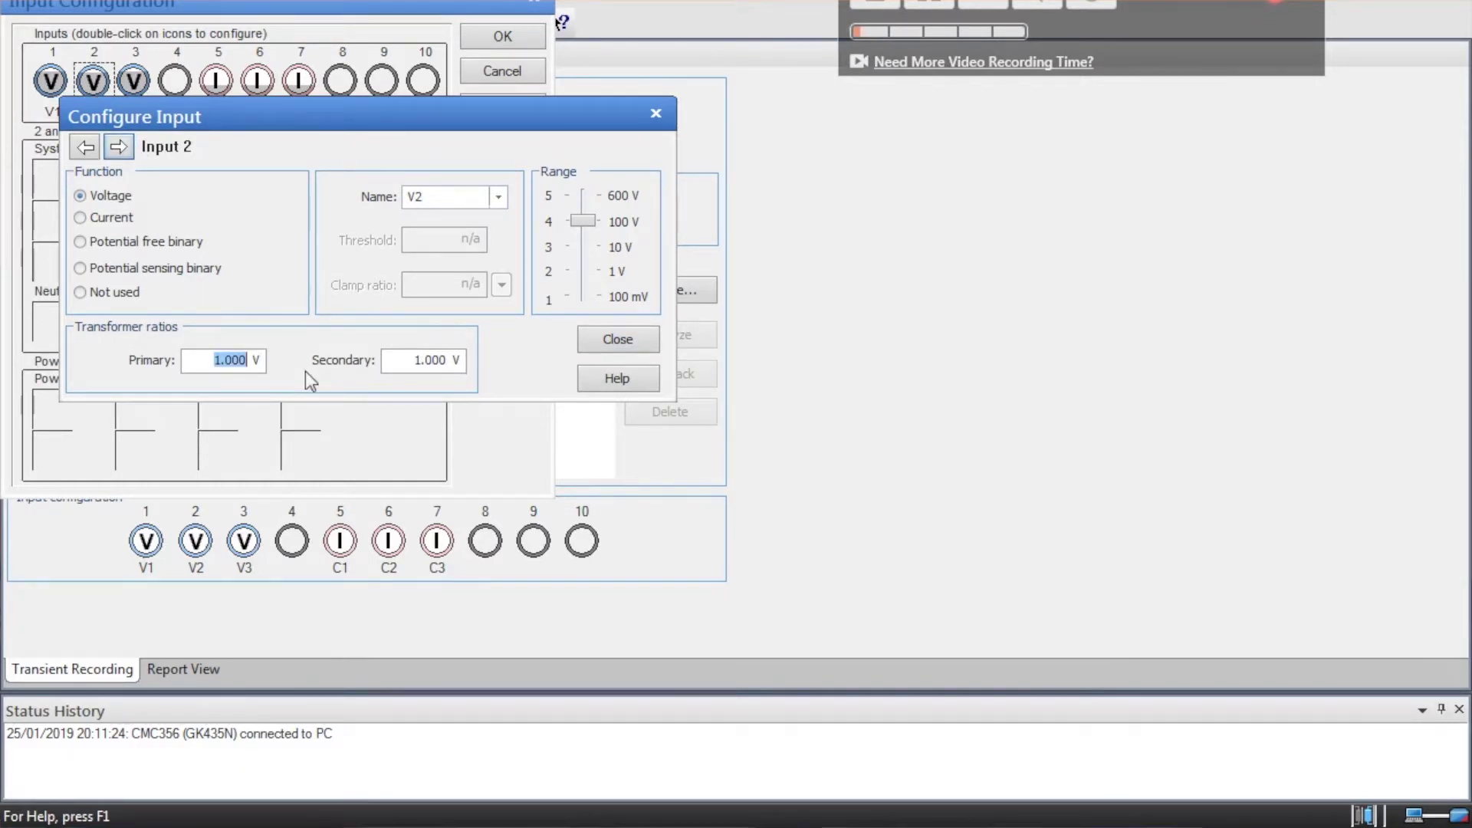
left_click(118, 147)
left_click(118, 146)
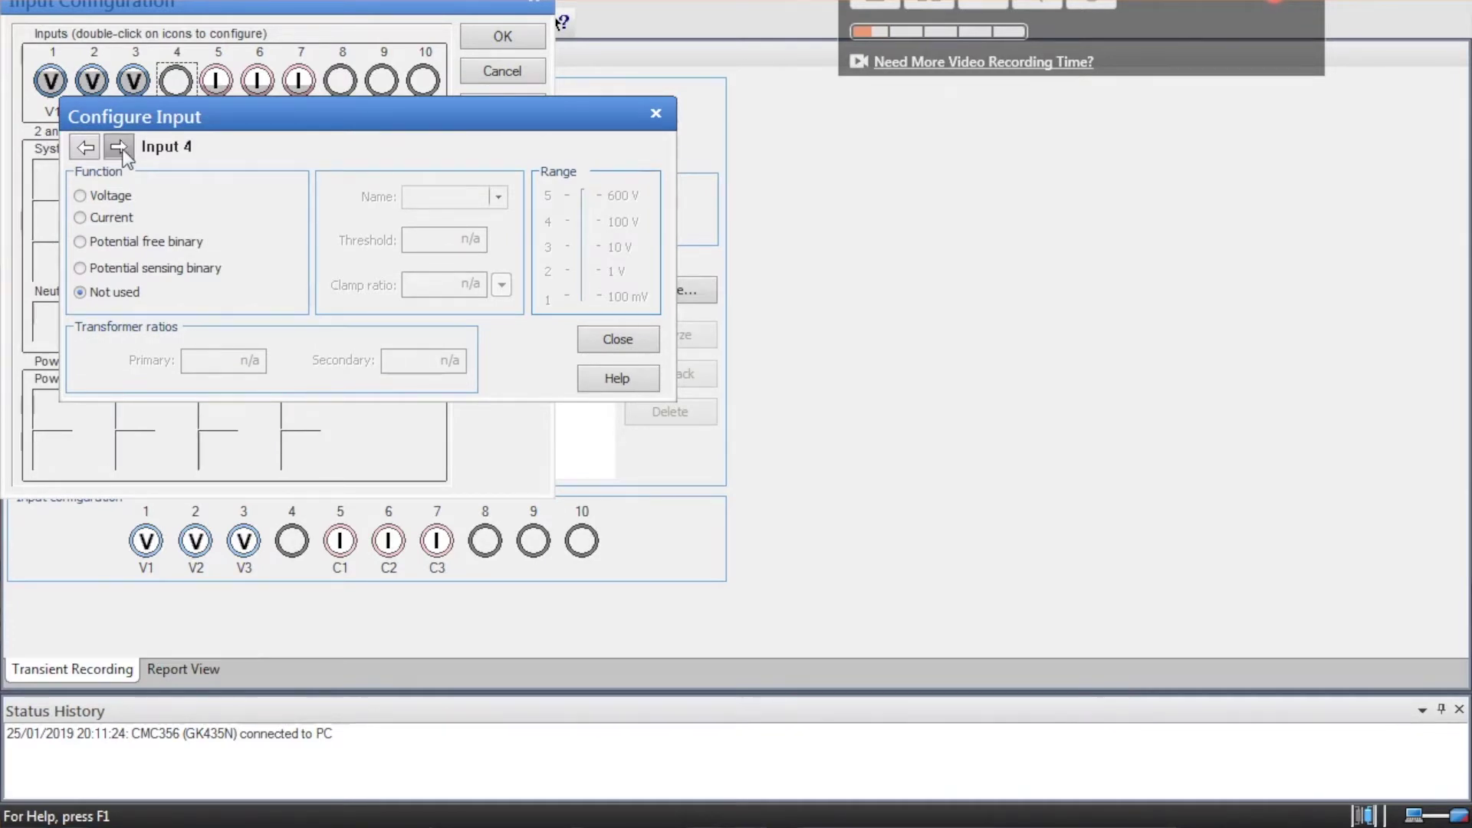
left_click(118, 147)
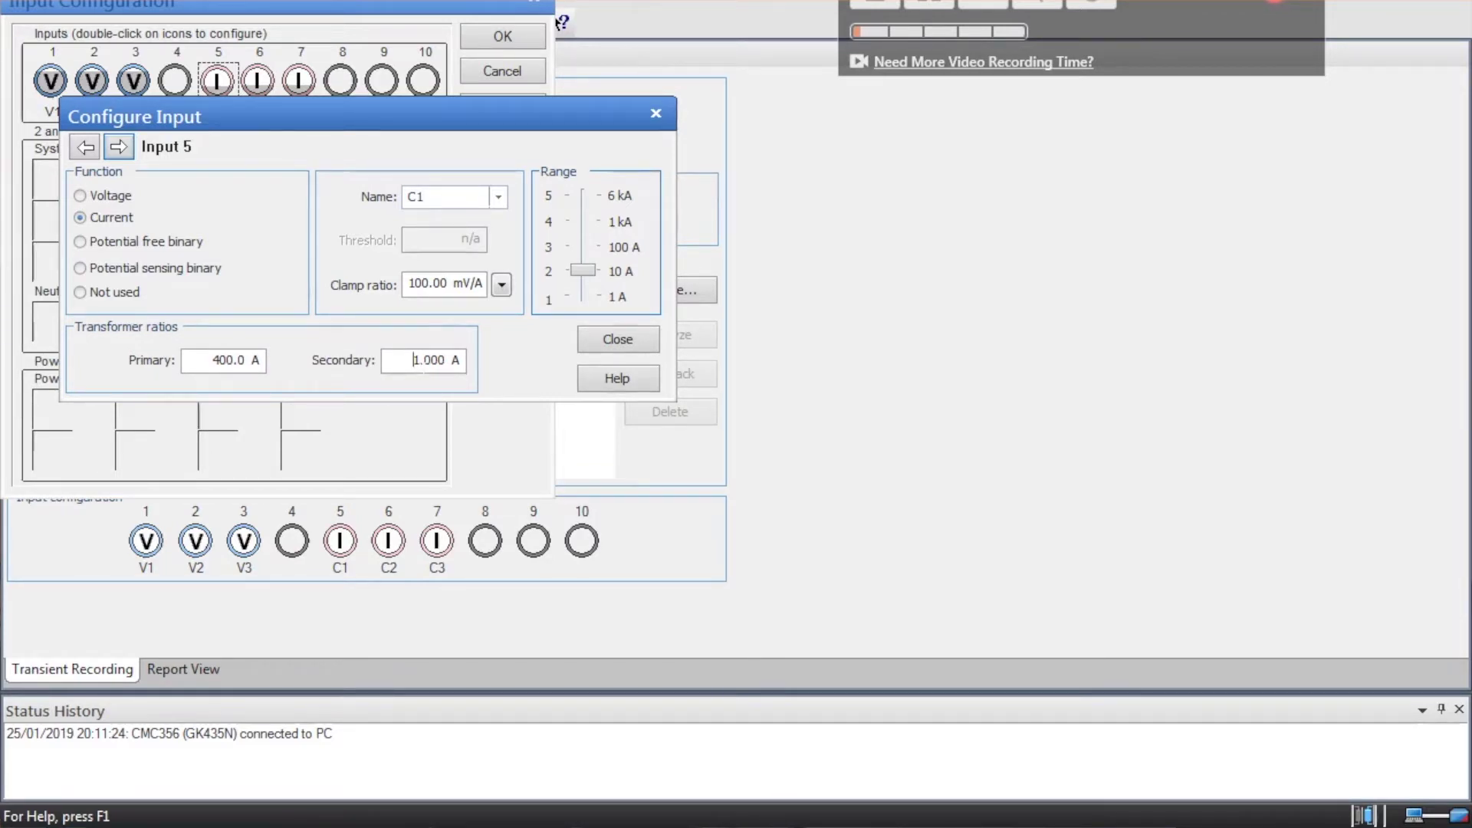
left_click_drag(414, 360, 428, 360)
type("5")
key("shift+End")
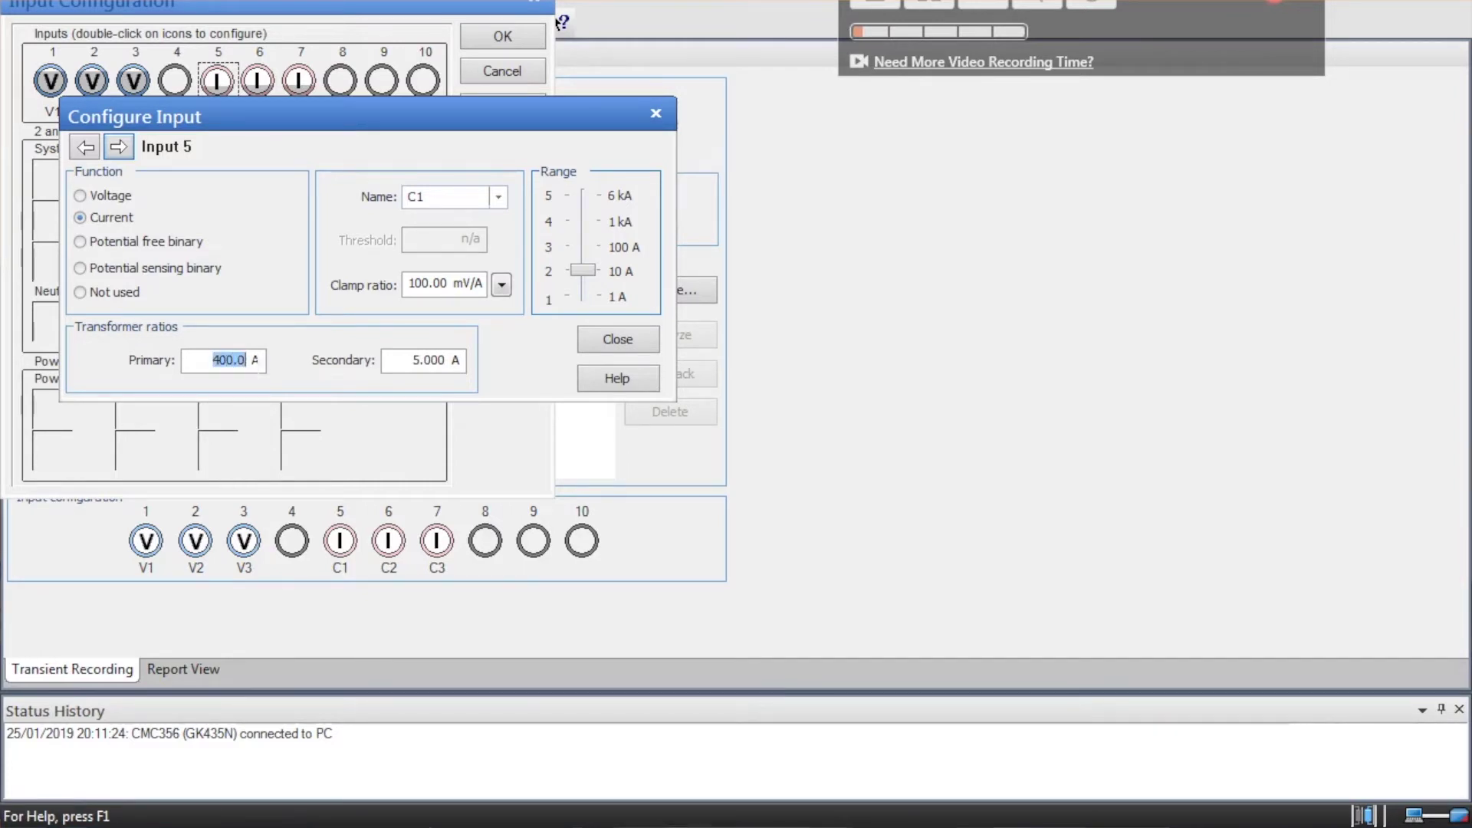
type("1")
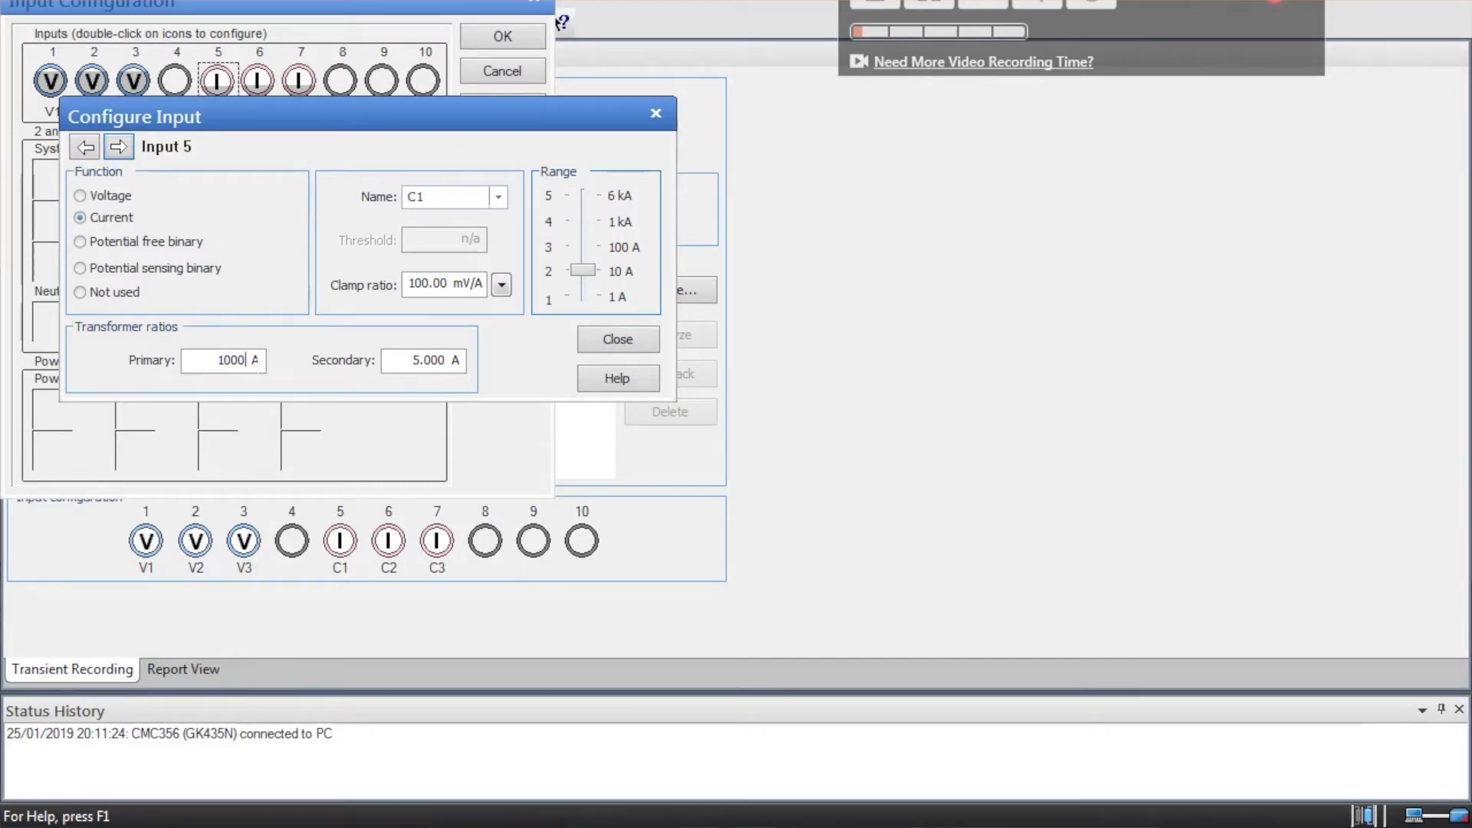
left_click(118, 147)
left_click(118, 146)
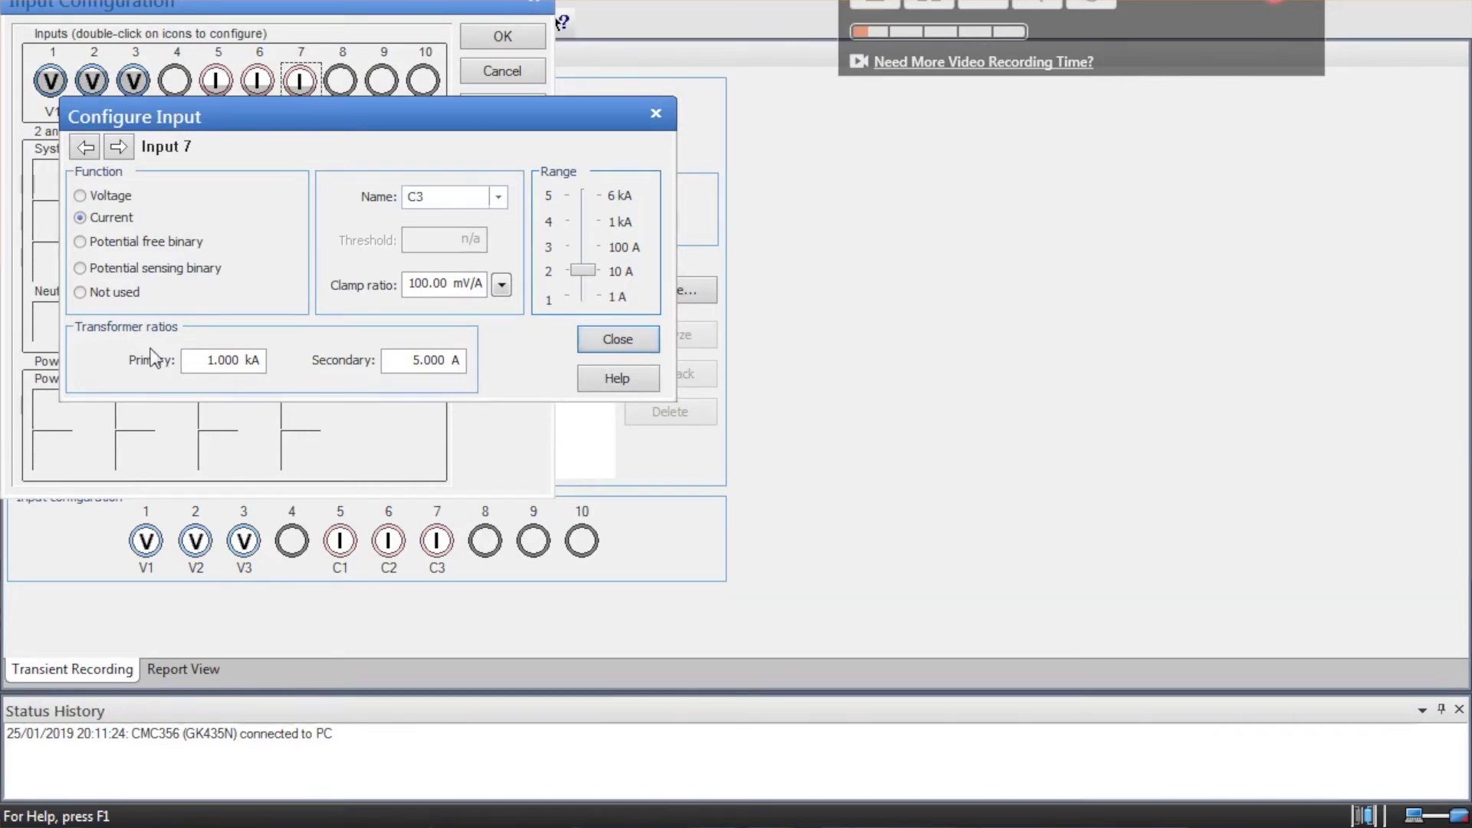
Review the inputs back through V1, then close the input settings and confirm the configuration
left_click(85, 147)
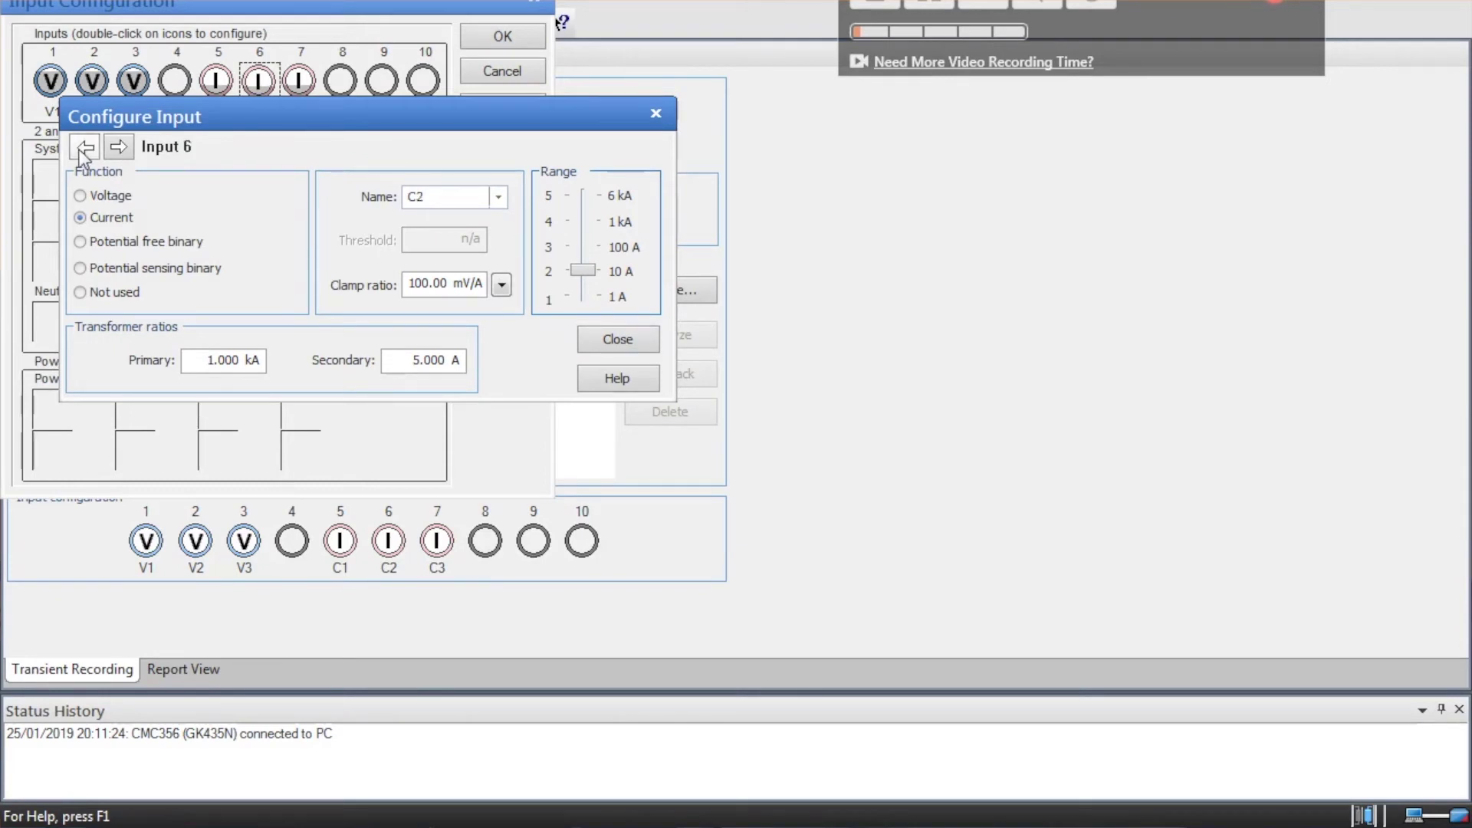
left_click(85, 146)
left_click(85, 147)
left_click(85, 147)
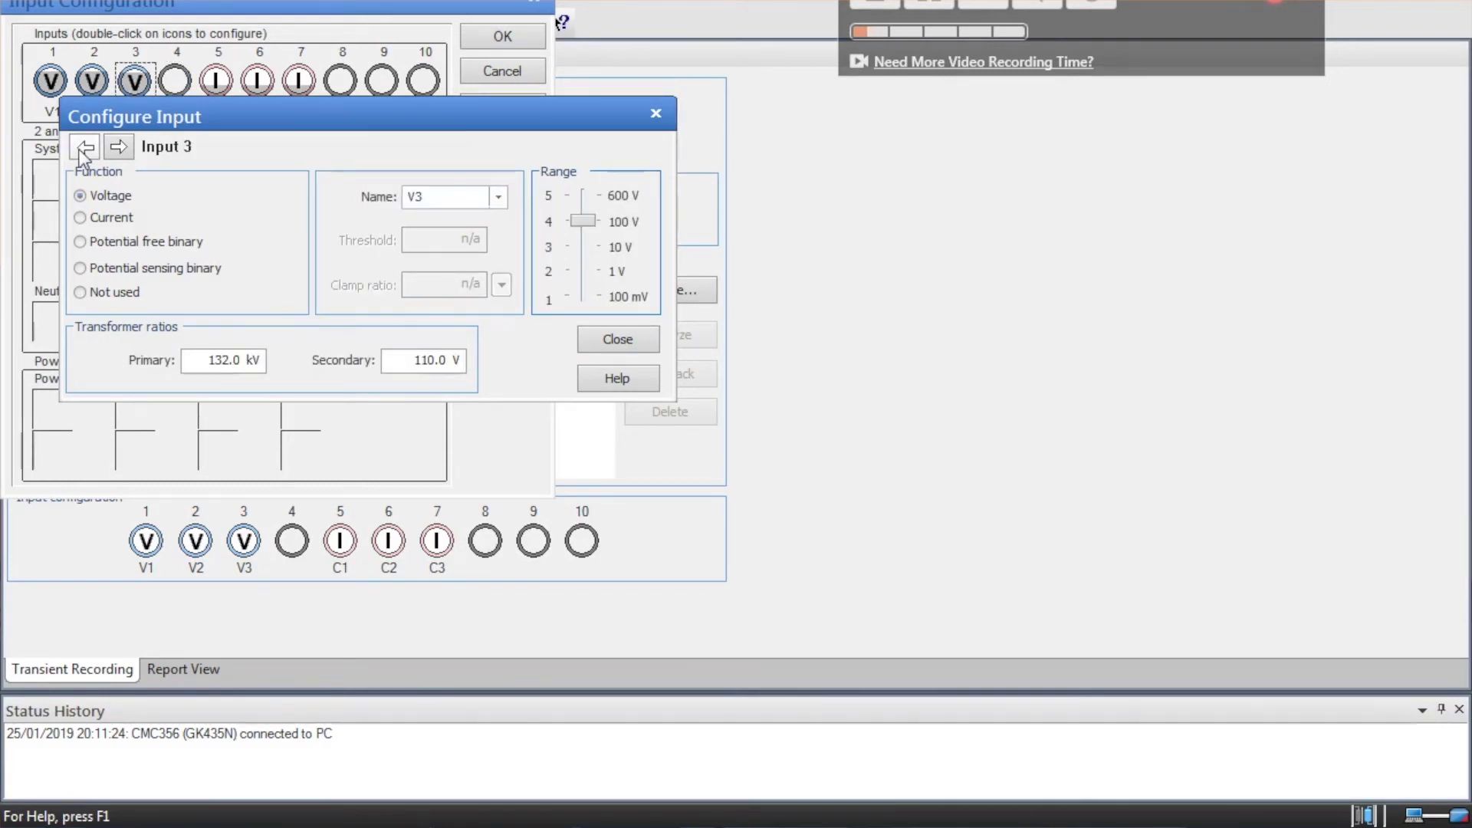
left_click(85, 146)
left_click(84, 148)
left_click(84, 148)
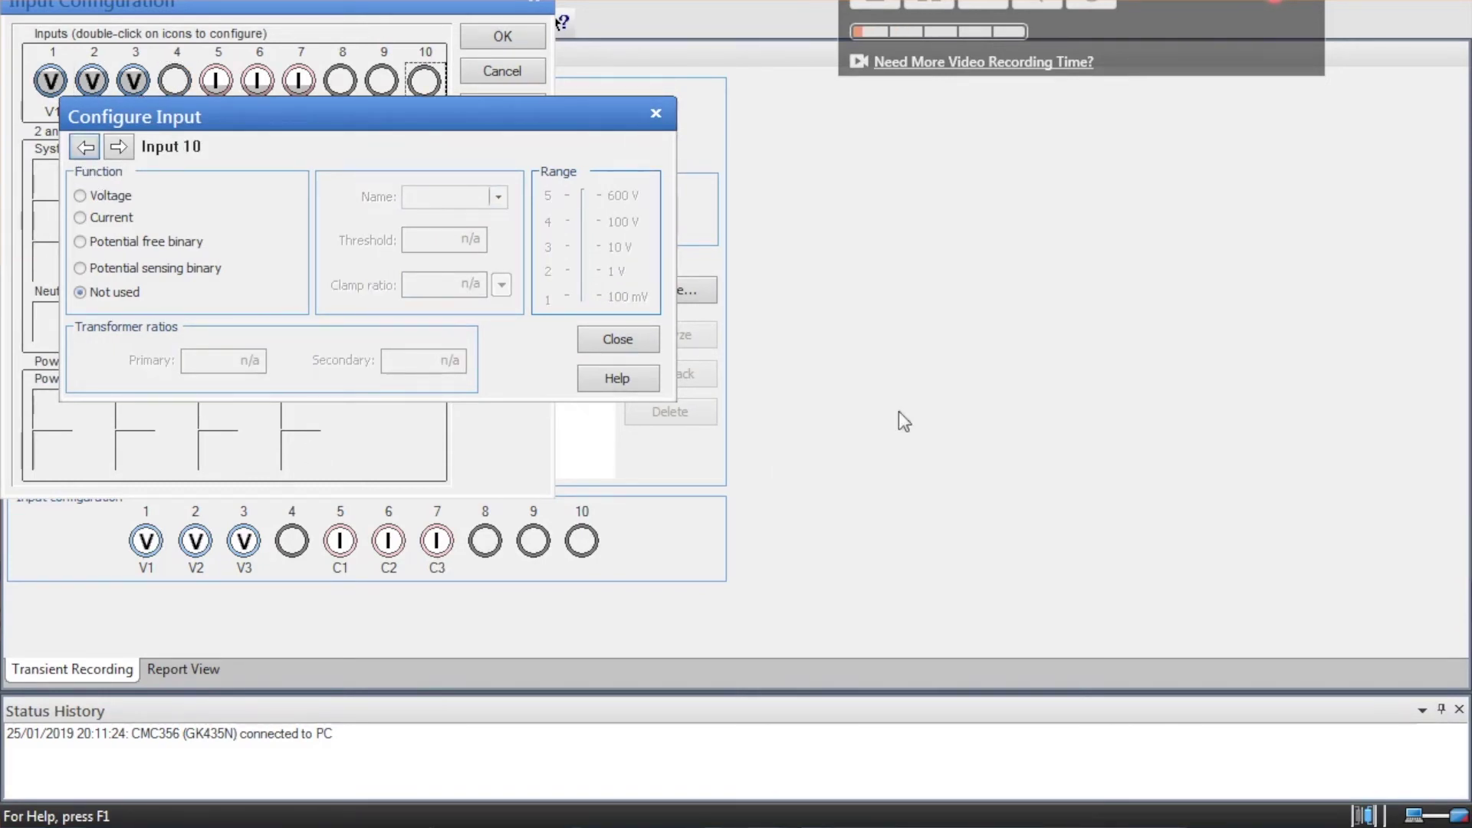
left_click(606, 339)
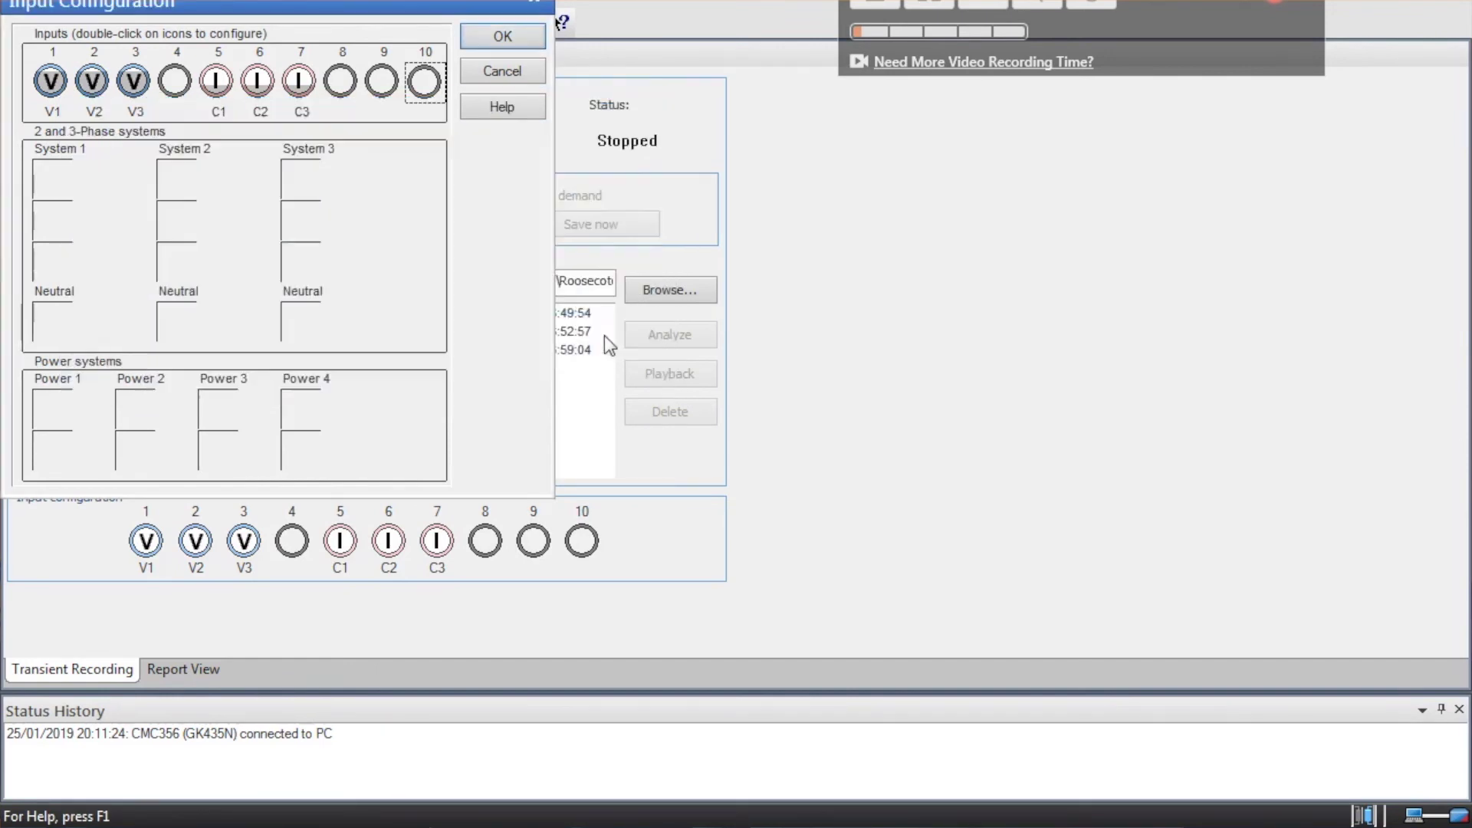
left_click(500, 38)
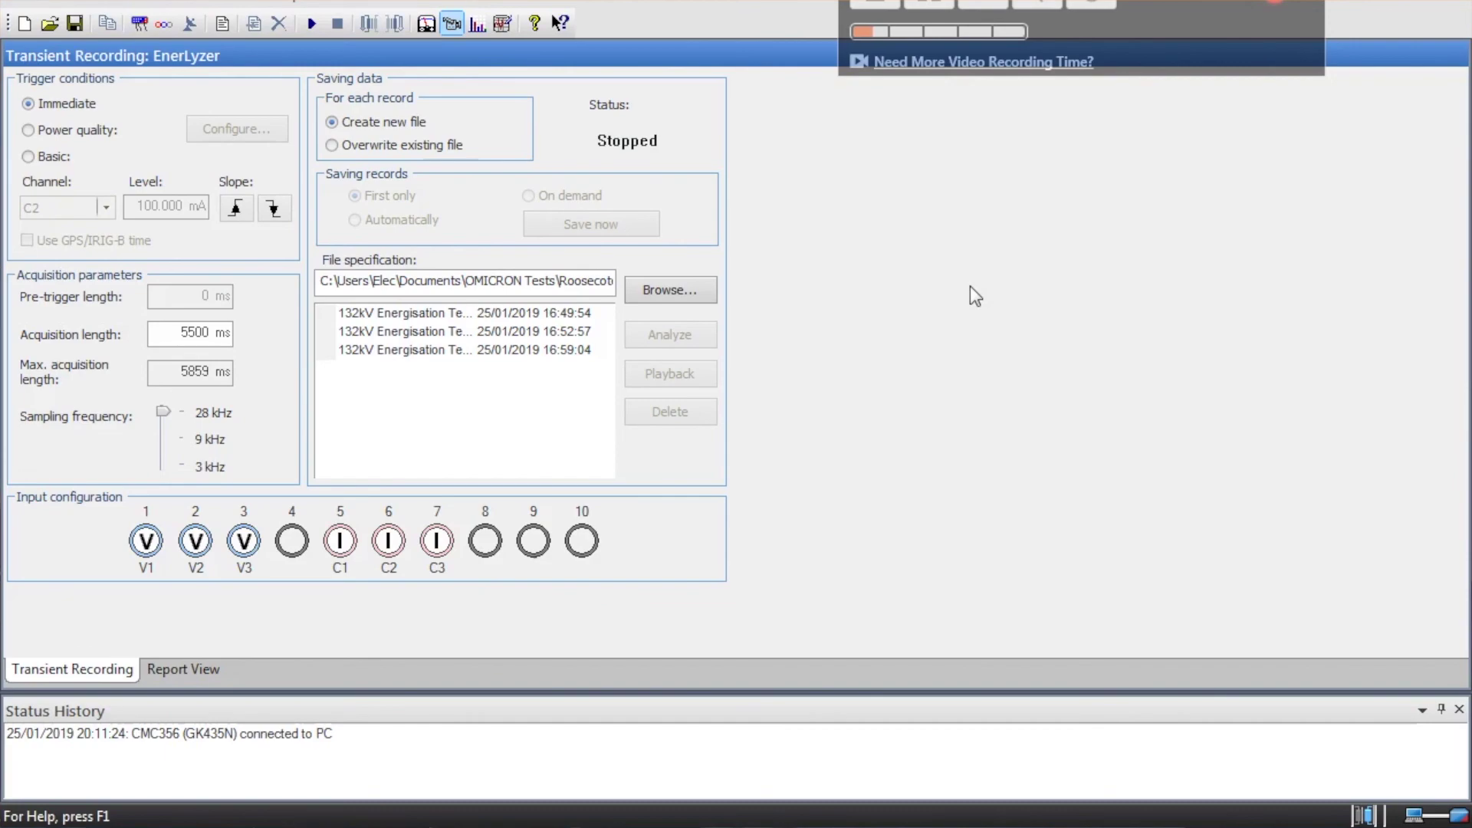